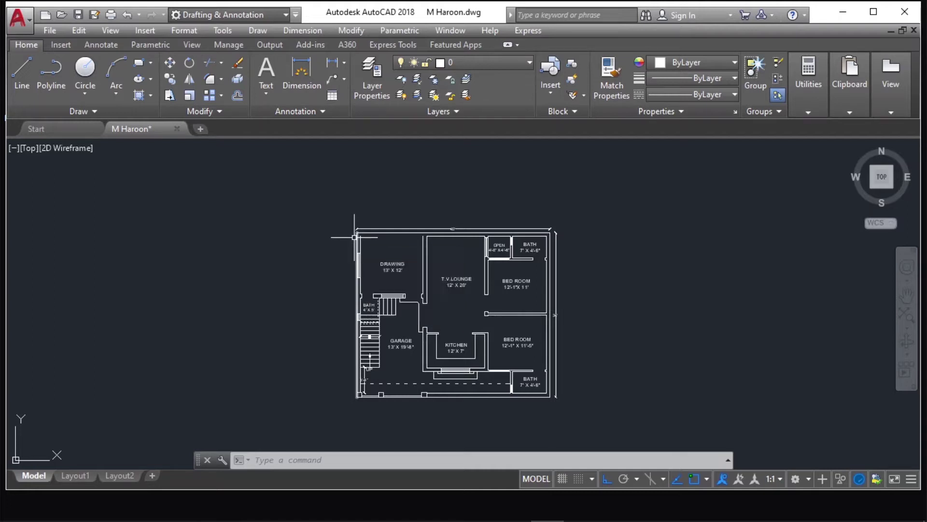
# Step: Dimension the wide opening between the two columns in the garage's front wall, placing the dimension line within the wall
pyautogui.scroll(4, 363, 191)
pyautogui.scroll(-3, 297, 188)
pyautogui.scroll(-1, 353, 240)
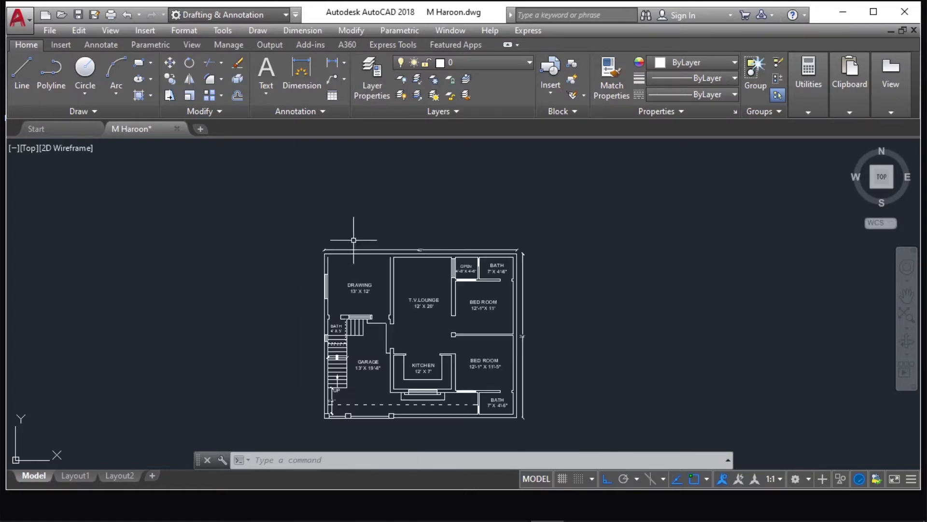
pyautogui.scroll(5, 345, 423)
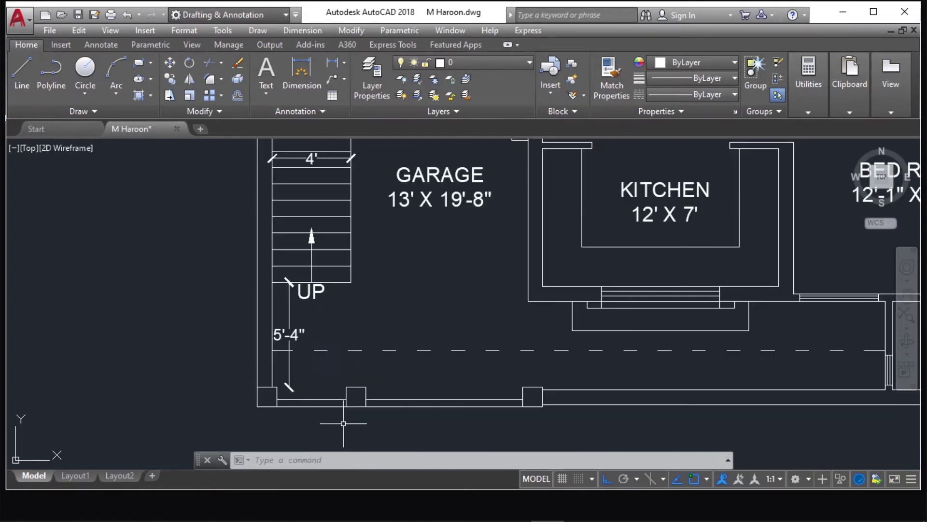
pyautogui.click(302, 70)
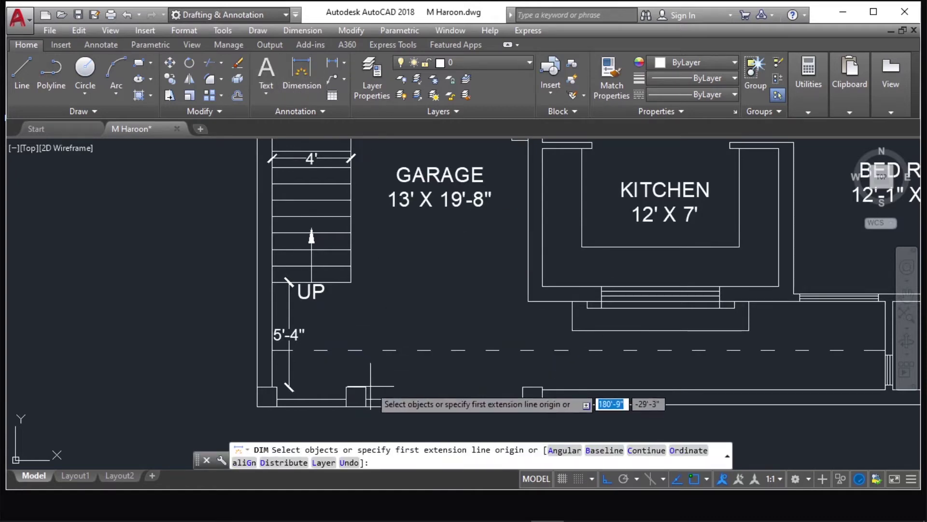
pyautogui.click(366, 400)
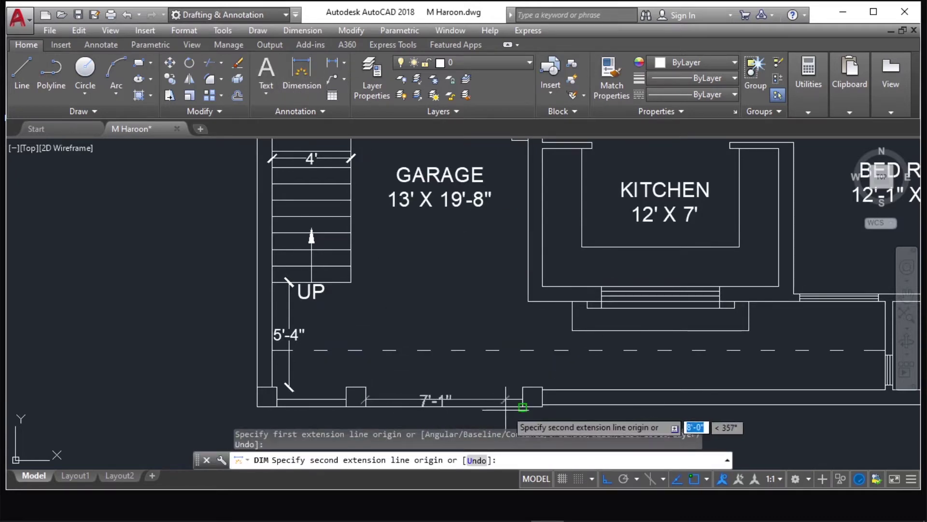
pyautogui.click(523, 400)
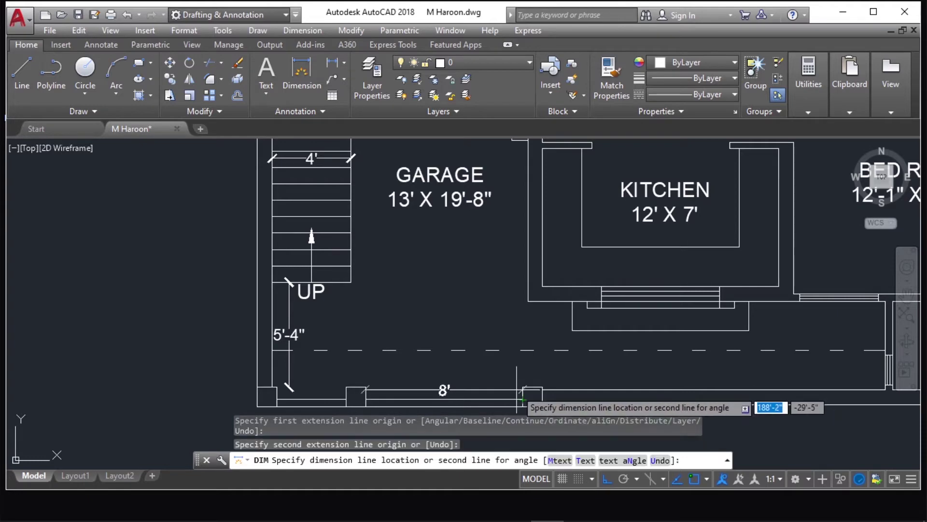
pyautogui.click(524, 390)
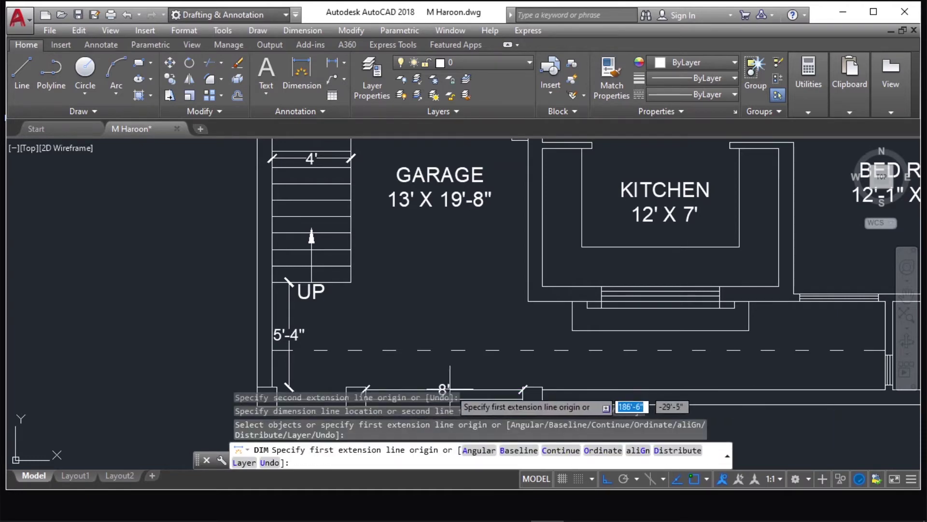
# Step: Dimension the narrow opening between the corner column and the adjacent column in the garage's front wall
pyautogui.click(345, 389)
pyautogui.scroll(2, 344, 389)
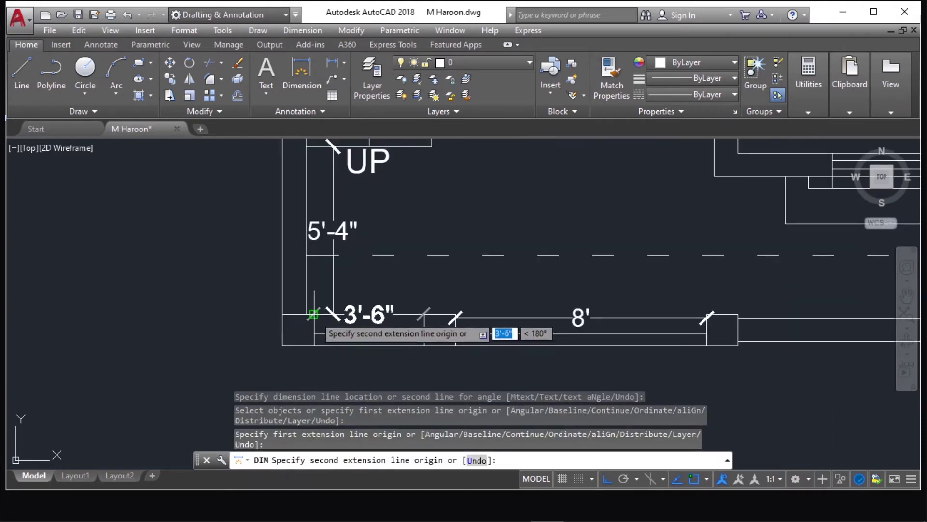
pyautogui.click(310, 314)
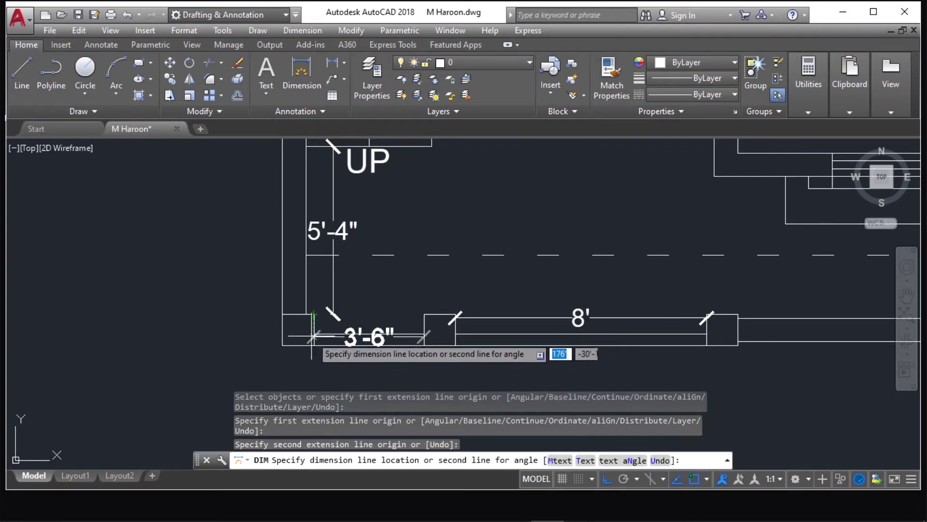
pyautogui.click(315, 333)
pyautogui.scroll(-2, 383, 356)
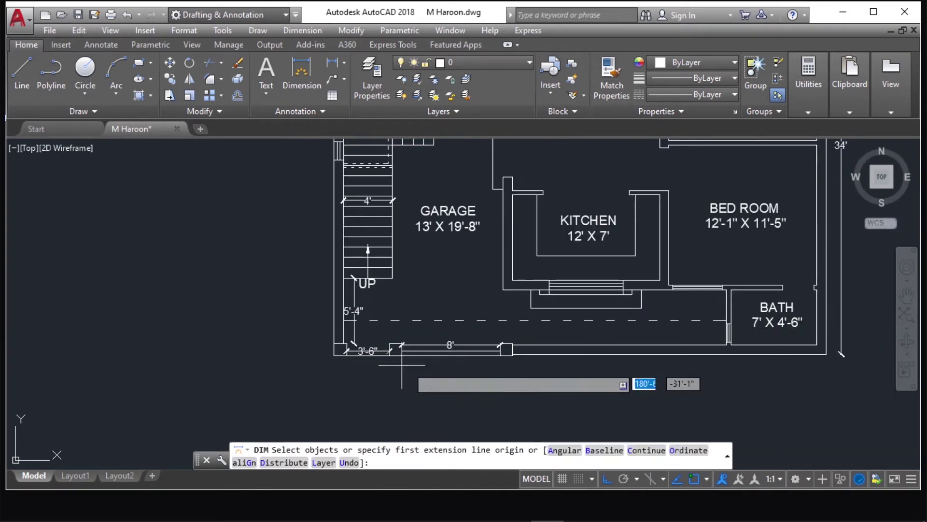
# Step: Dimension the garage's length from the drawing room wall to the front wall, placing the dimension line inside the garage
pyautogui.scroll(-2, 456, 281)
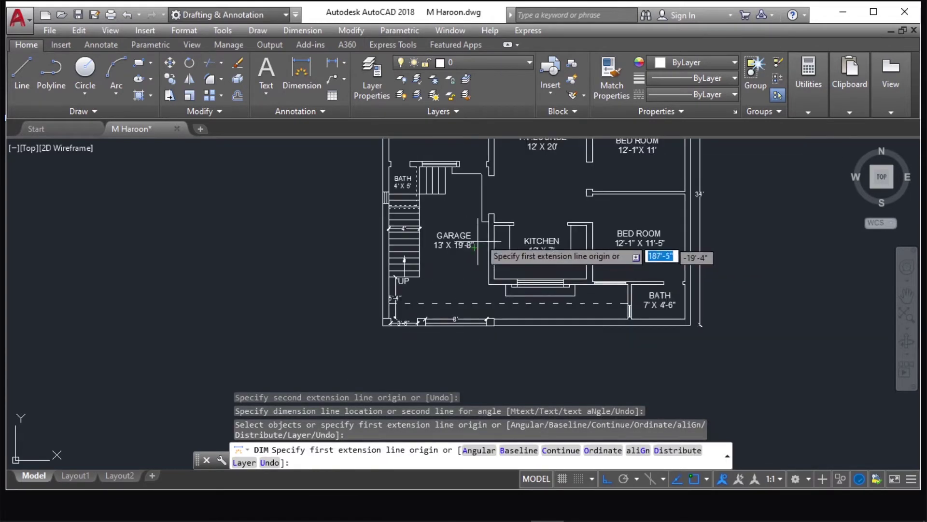
pyautogui.scroll(4, 490, 168)
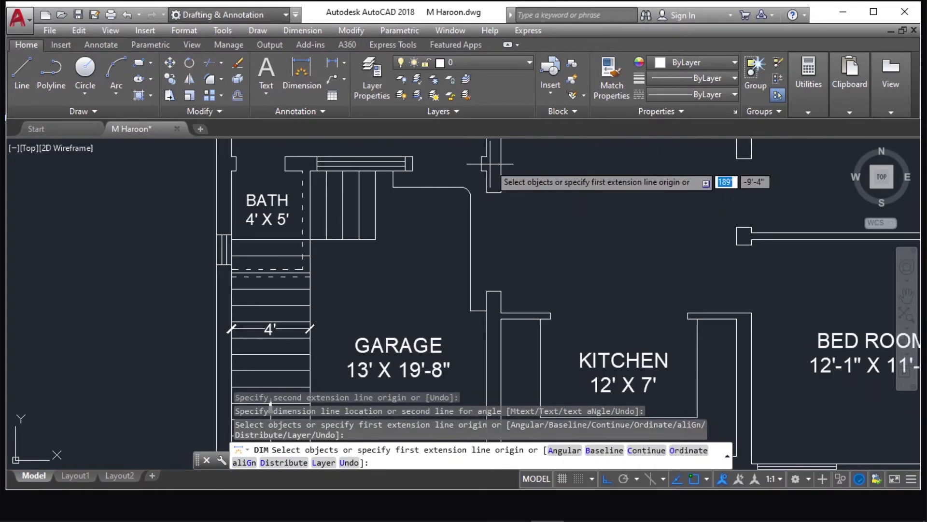
pyautogui.click(487, 170)
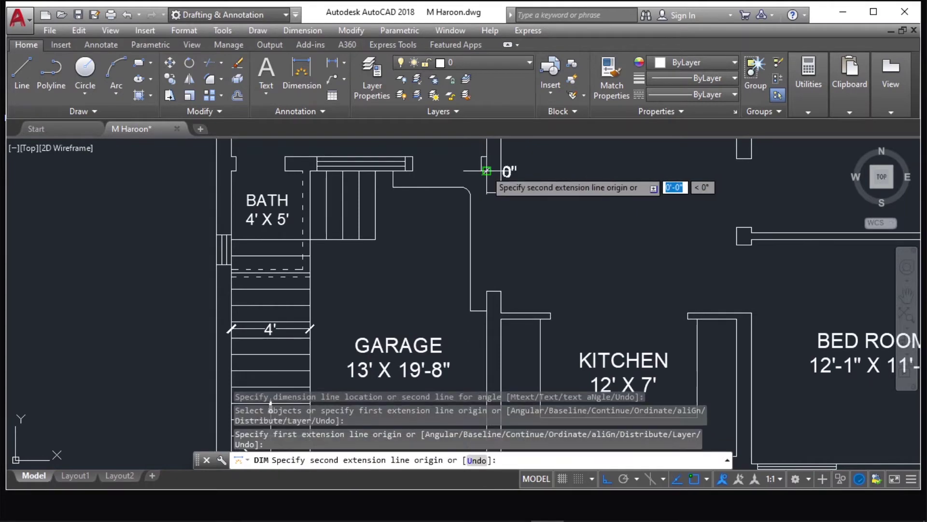
pyautogui.scroll(-3, 475, 204)
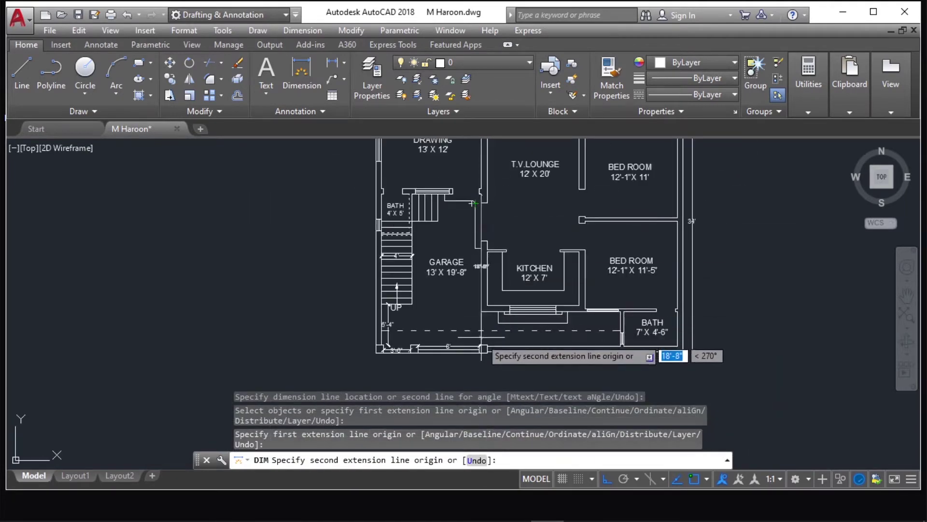
pyautogui.scroll(4, 480, 350)
pyautogui.scroll(5, 482, 347)
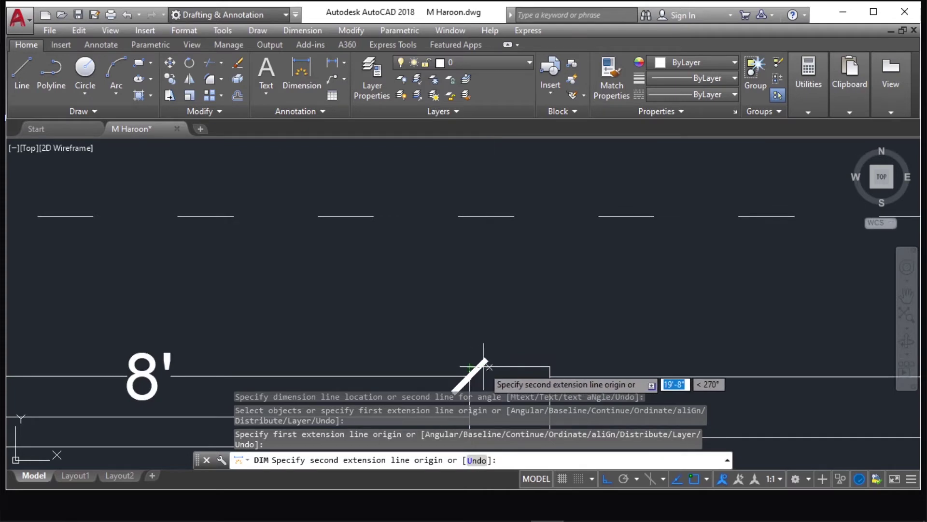
pyautogui.click(490, 365)
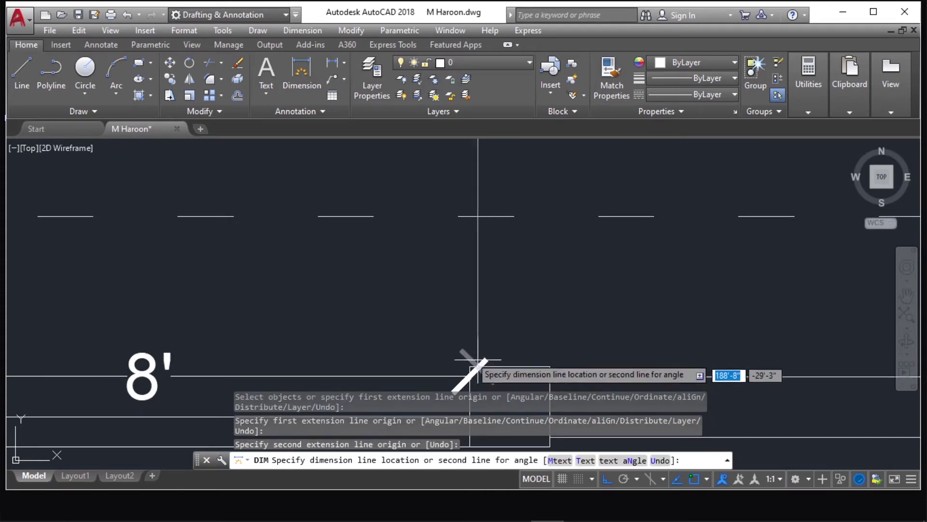
pyautogui.click(416, 332)
pyautogui.press('Return')
pyautogui.scroll(-4, 420, 208)
pyautogui.scroll(3, 435, 213)
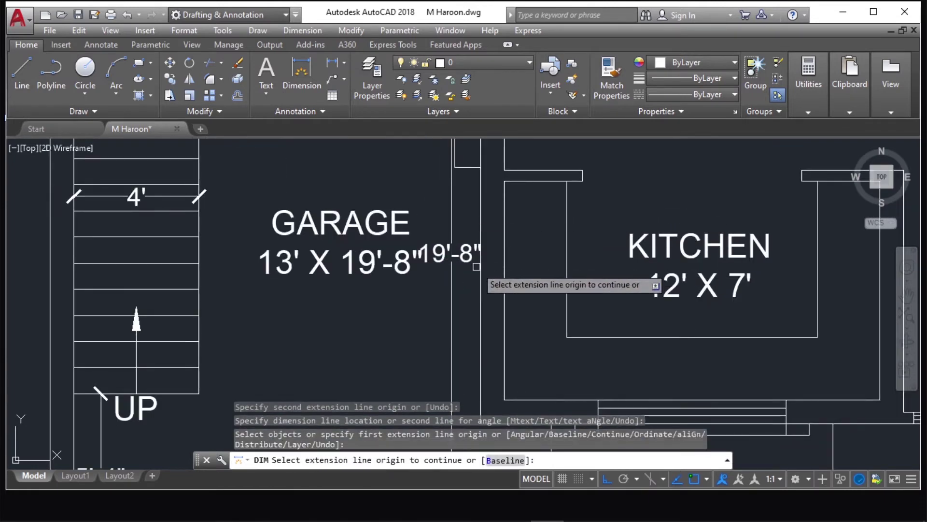
pyautogui.scroll(-2, 478, 273)
pyautogui.scroll(-3, 479, 274)
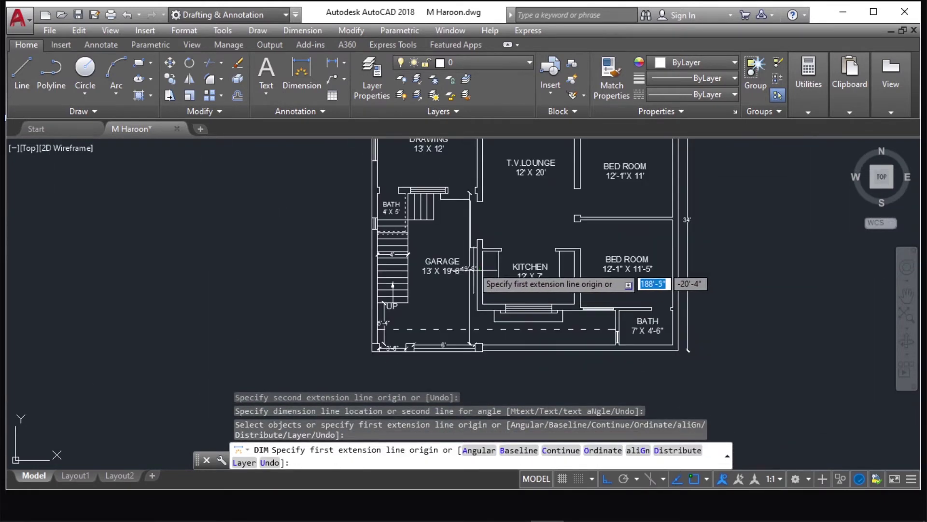
# Step: Dimension the garage's width from the outer wall to the T.V. lounge wall, placing the dimension line above the garage label
pyautogui.scroll(4, 417, 175)
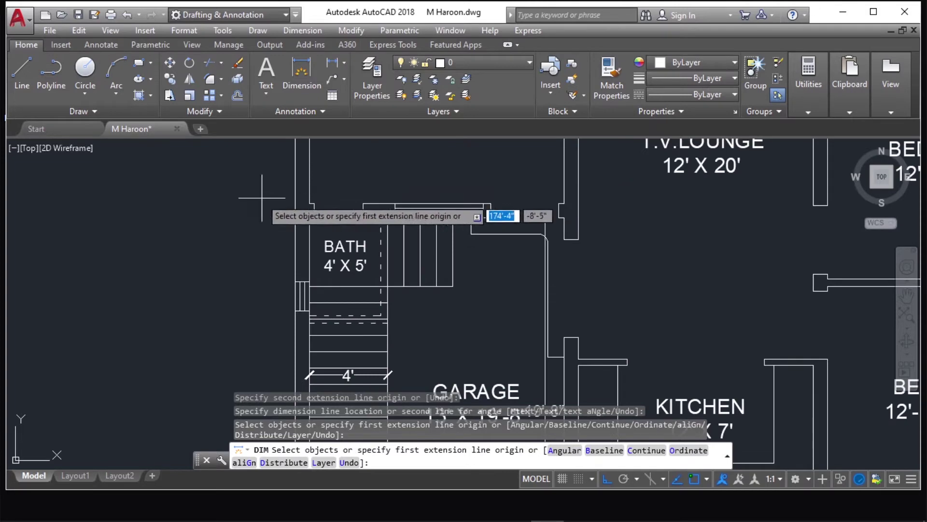
pyautogui.click(309, 218)
pyautogui.click(563, 216)
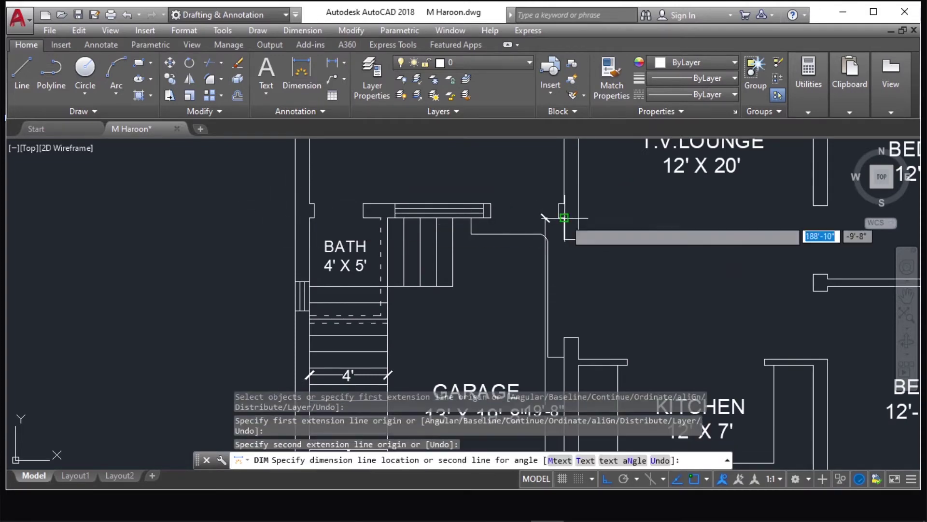
pyautogui.click(484, 347)
pyautogui.scroll(-3, 425, 270)
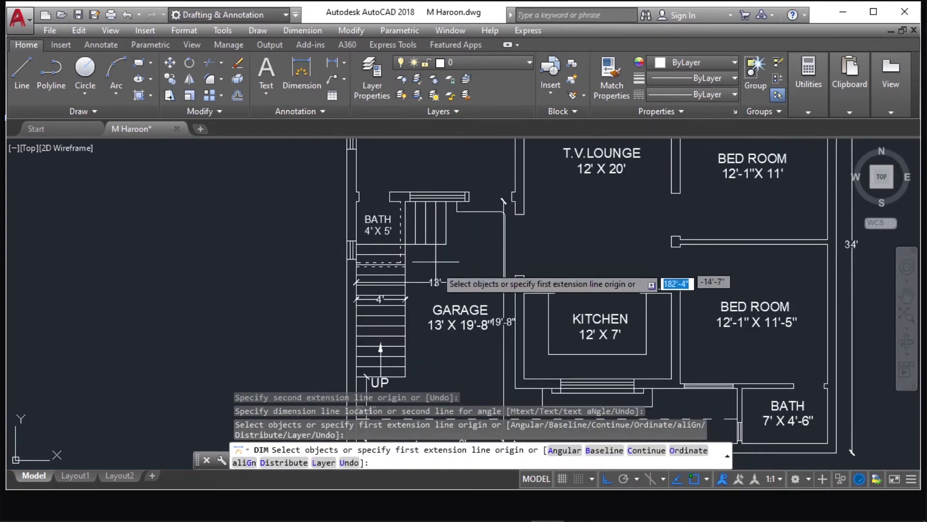
pyautogui.scroll(5, 435, 338)
pyautogui.scroll(-1, 429, 327)
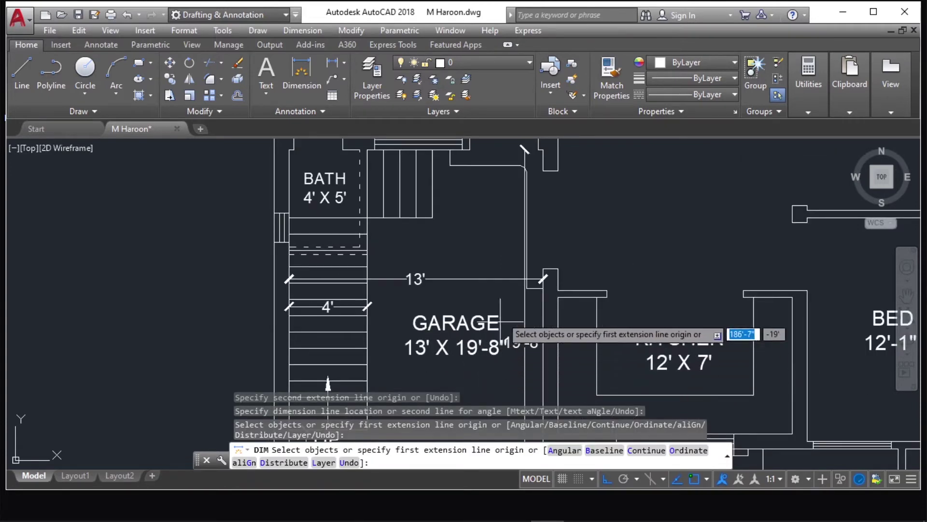
# Step: End the dimension command and delete the garage's length and width dimensions
pyautogui.press('Escape')
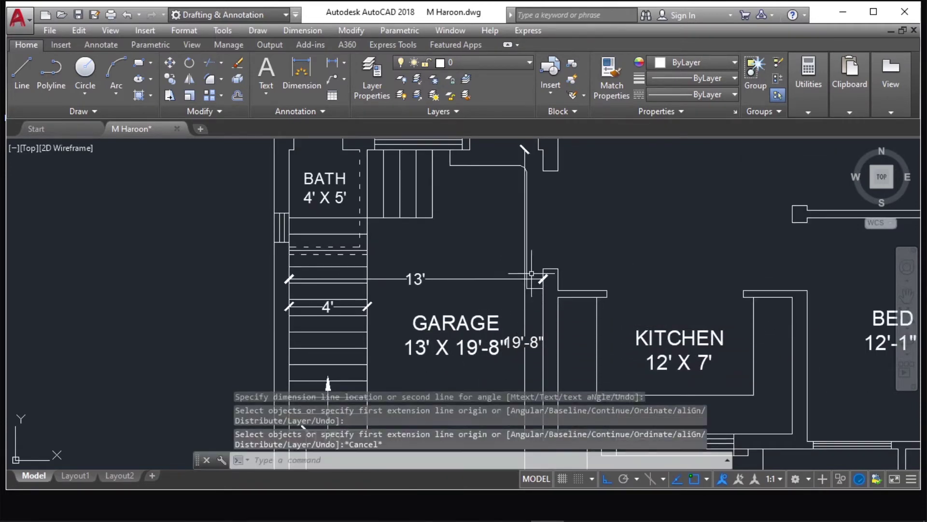
pyautogui.click(530, 304)
pyautogui.click(516, 319)
pyautogui.click(480, 244)
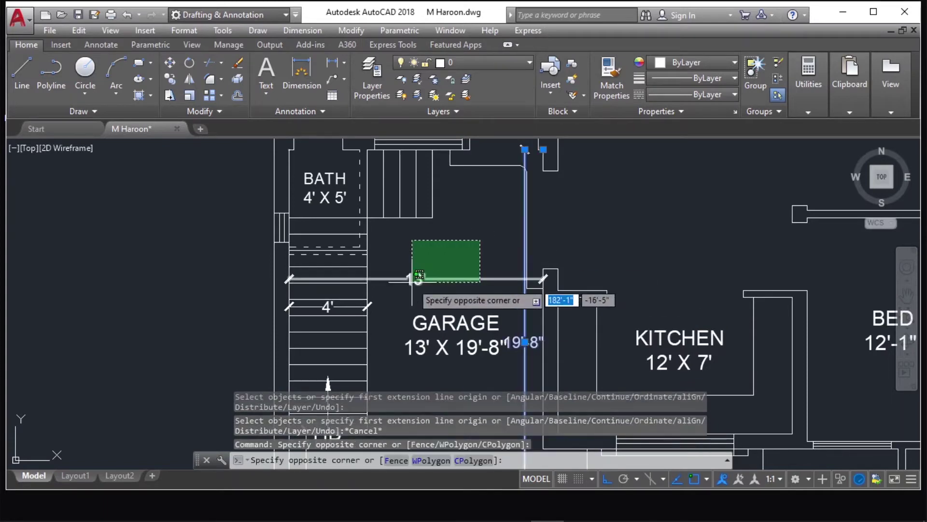
pyautogui.click(412, 279)
pyautogui.press('Delete')
# Step: Examine the staircase beside the garage and the small bath beneath it
pyautogui.scroll(-2, 421, 270)
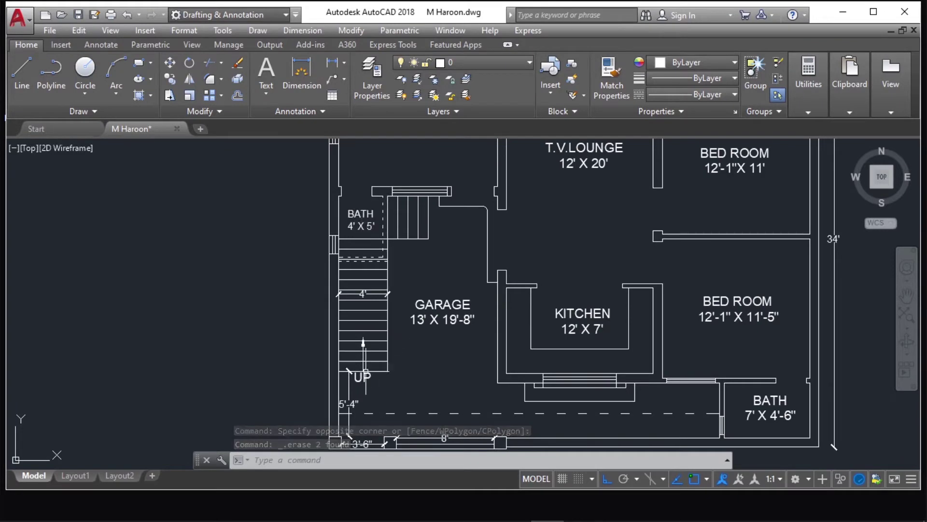
pyautogui.scroll(2, 368, 385)
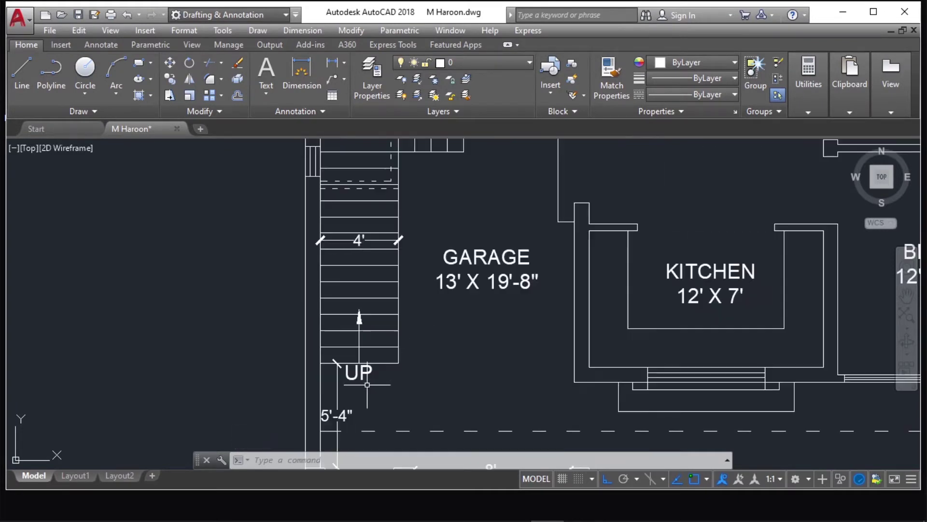
pyautogui.scroll(-2, 368, 384)
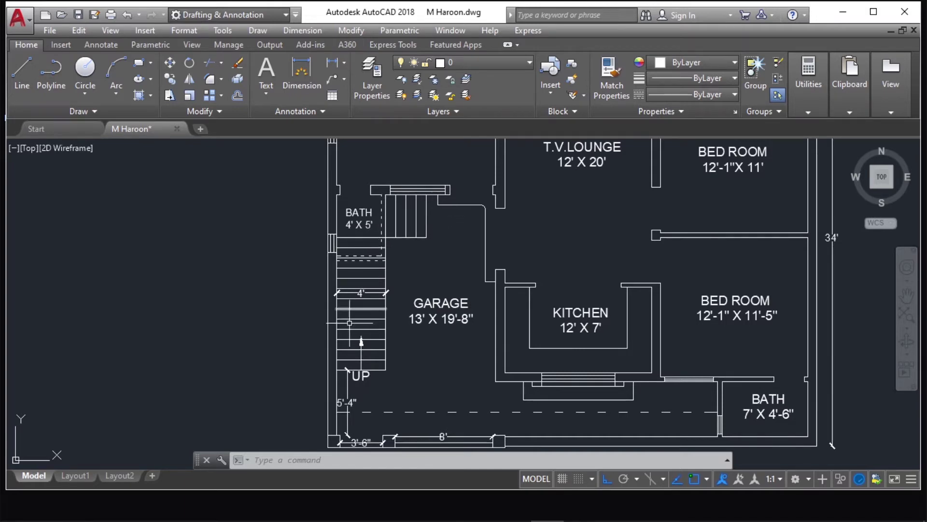
pyautogui.scroll(2, 351, 373)
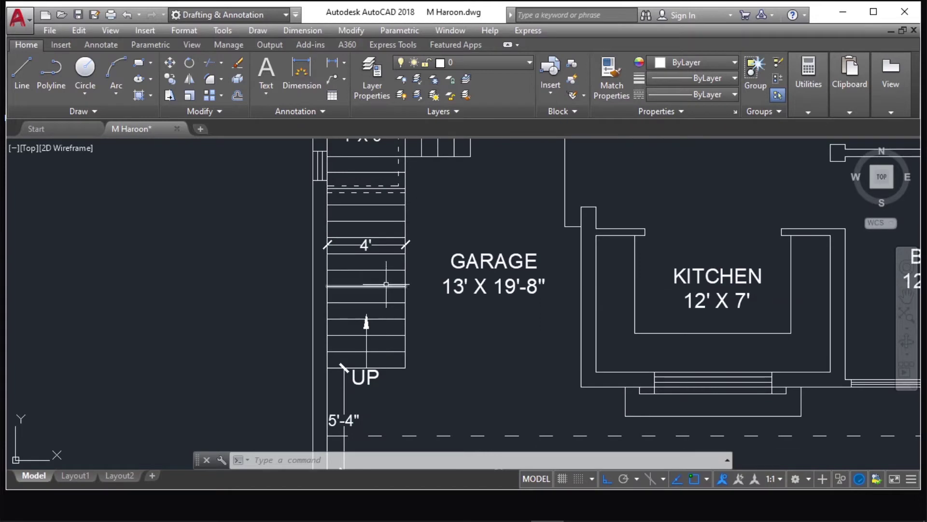
pyautogui.scroll(-3, 380, 267)
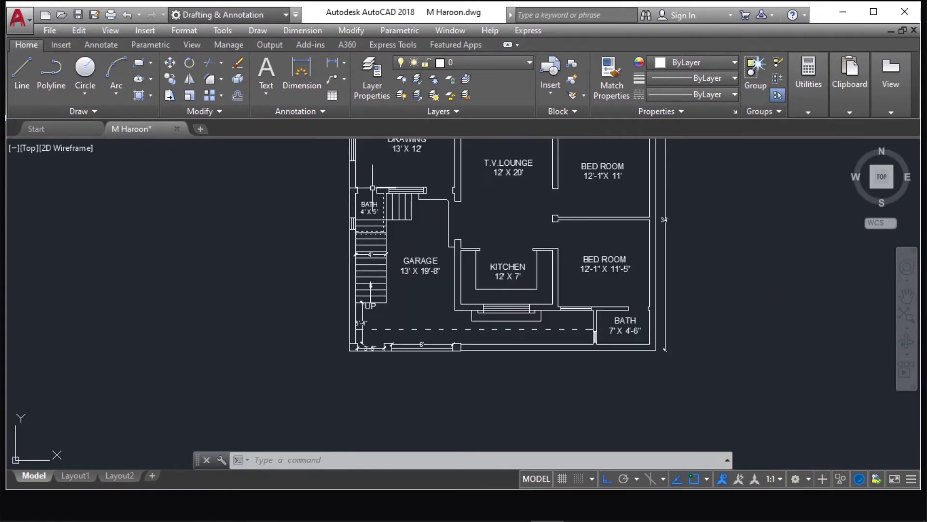
pyautogui.scroll(2, 372, 188)
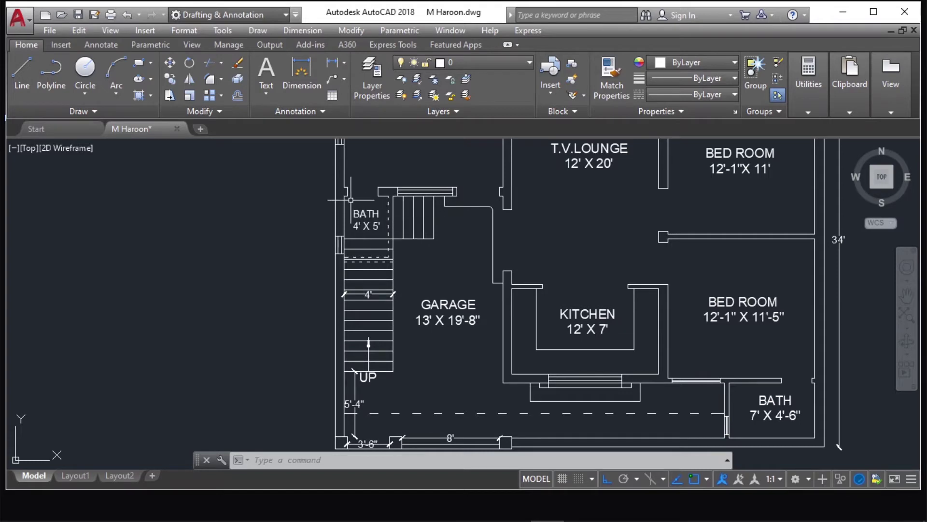
pyautogui.scroll(-2, 351, 203)
pyautogui.scroll(-2, 443, 275)
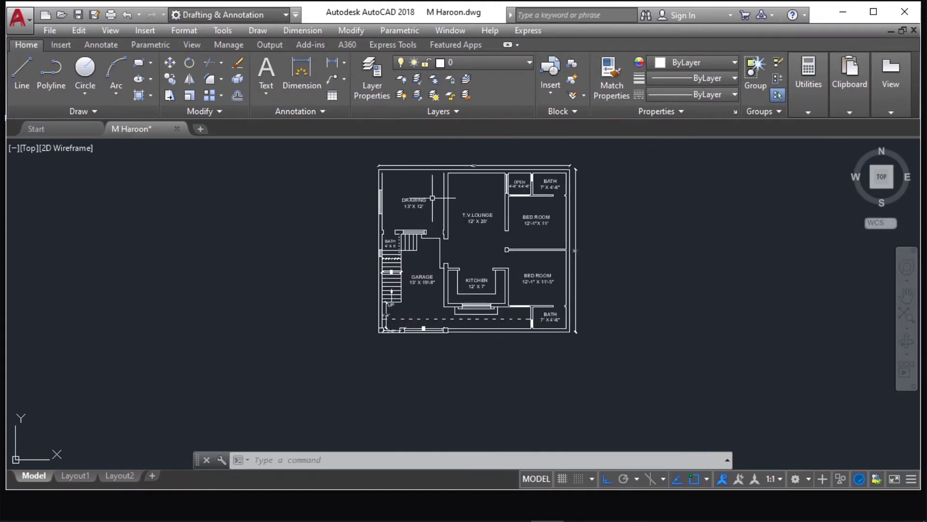
# Step: Measure the door opening between the drawing room's front window and the T.V. lounge wall with a dimension preview, without placing it
pyautogui.scroll(2, 432, 198)
pyautogui.scroll(2, 425, 211)
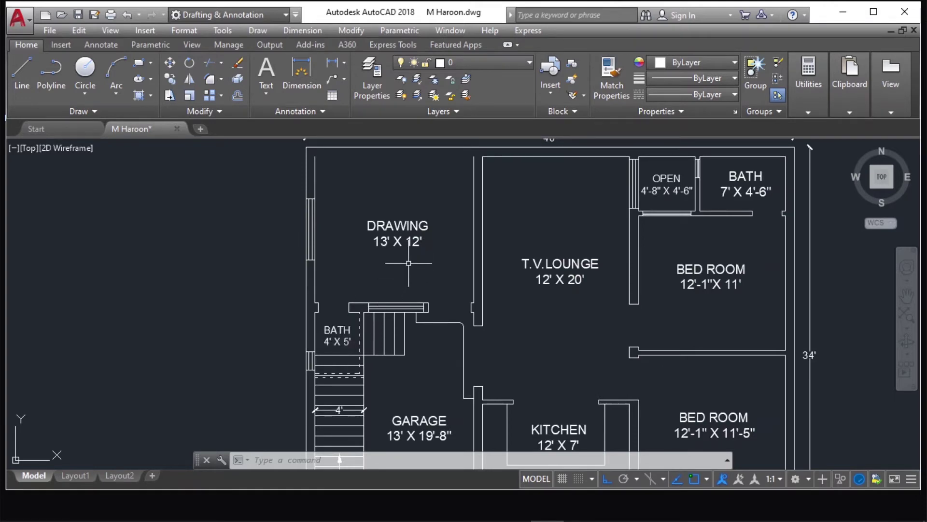
pyautogui.scroll(1, 463, 328)
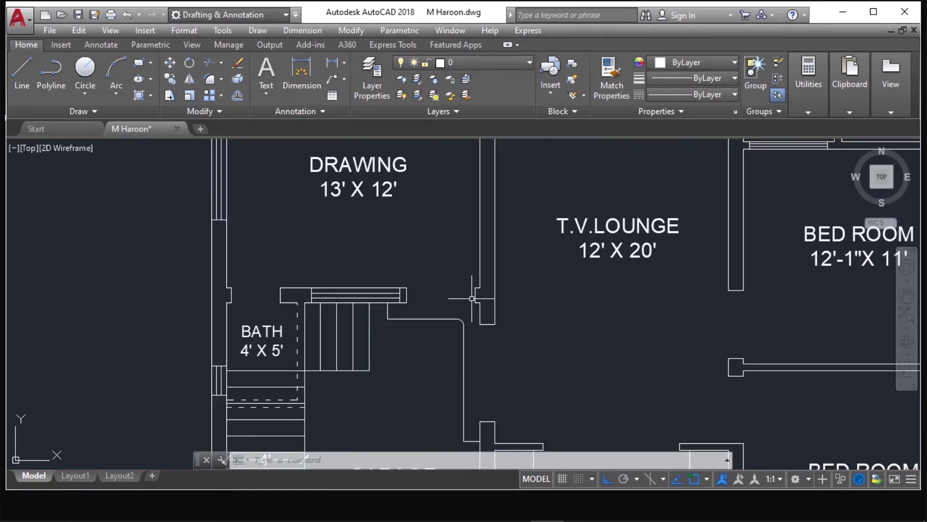
pyautogui.scroll(1, 396, 289)
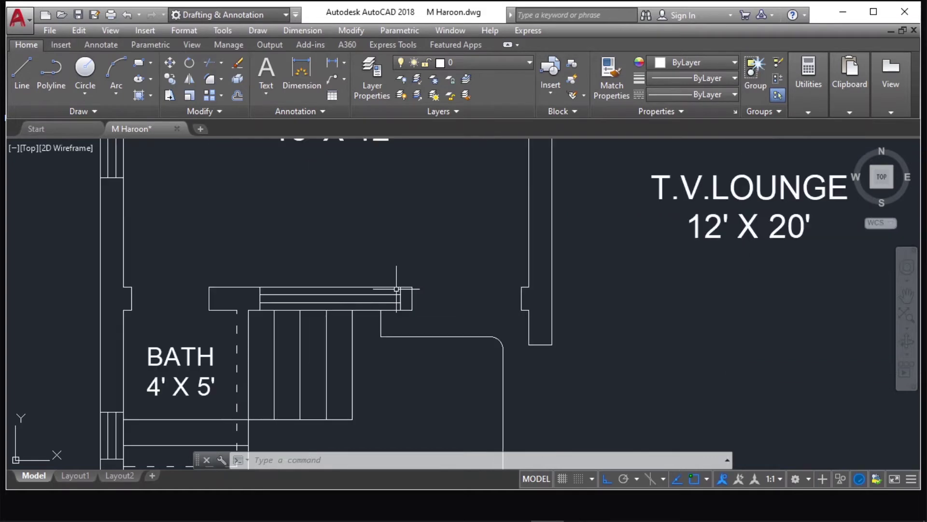
pyautogui.click(300, 72)
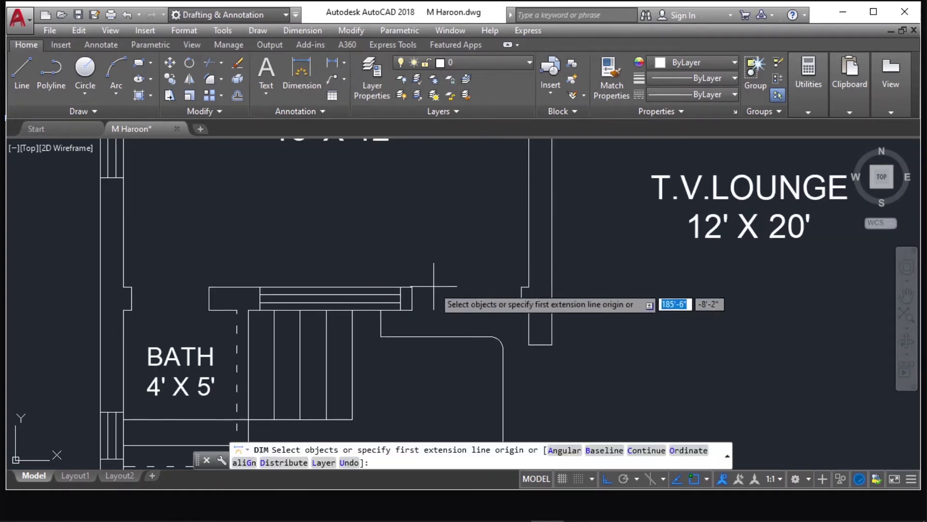
pyautogui.press('Return')
pyautogui.click(412, 288)
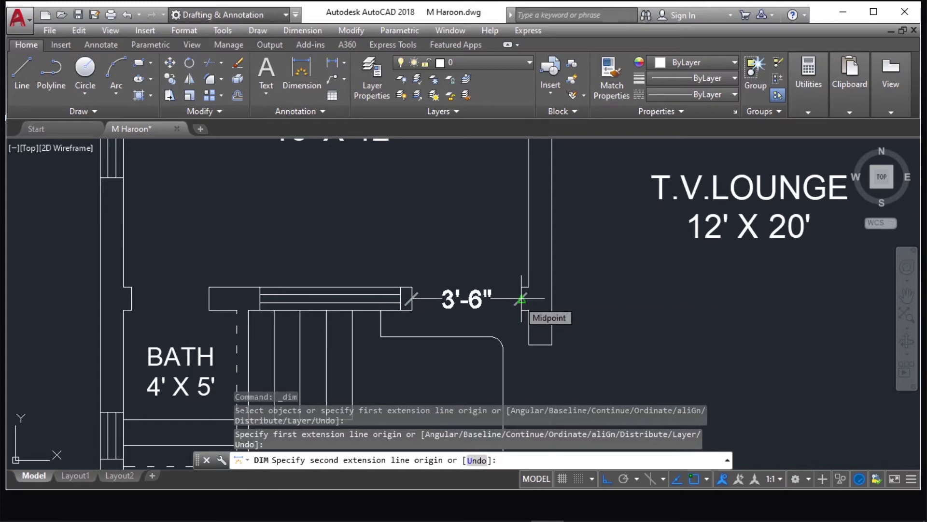
pyautogui.scroll(-1, 512, 311)
pyautogui.press('Escape')
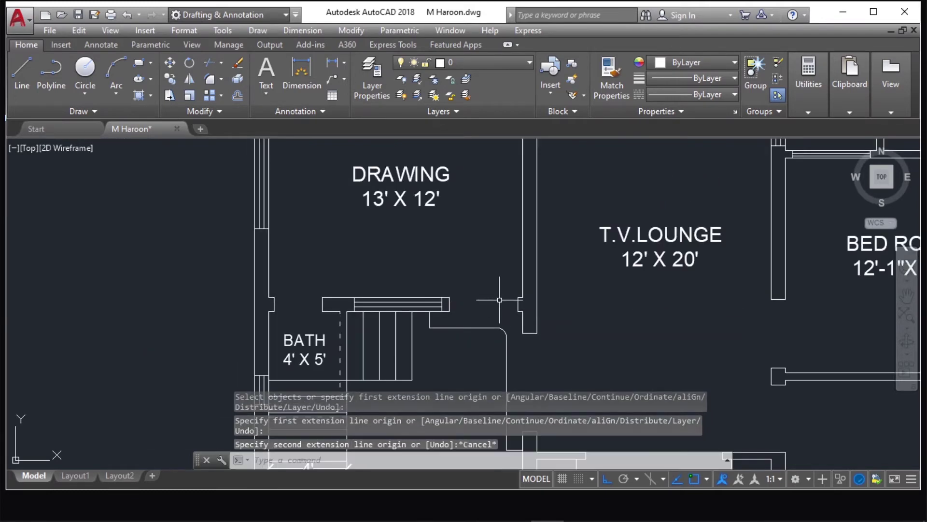
# Step: Draw the missing inner wall line along the drawing room's rear side, from the T.V. lounge wall to the outer side wall
pyautogui.scroll(-2, 493, 336)
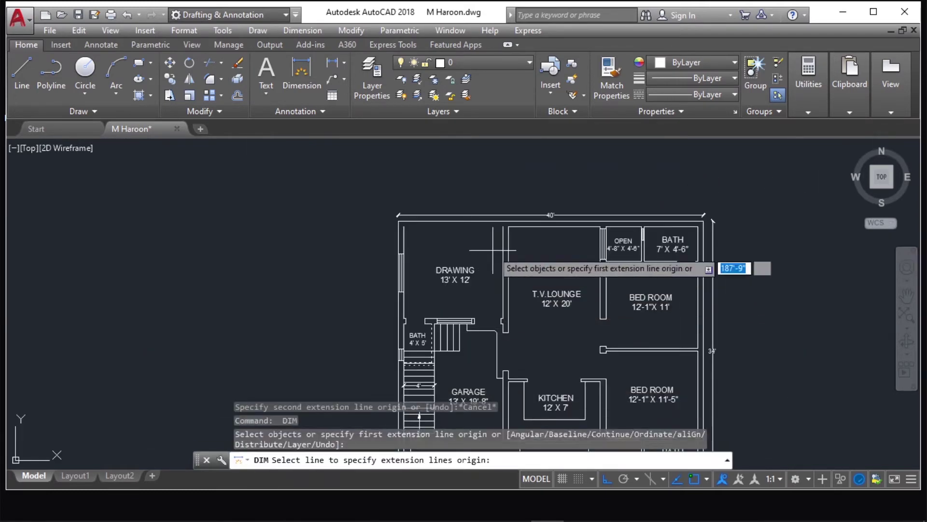
pyautogui.press('Escape')
pyautogui.click(22, 73)
pyautogui.scroll(1, 505, 223)
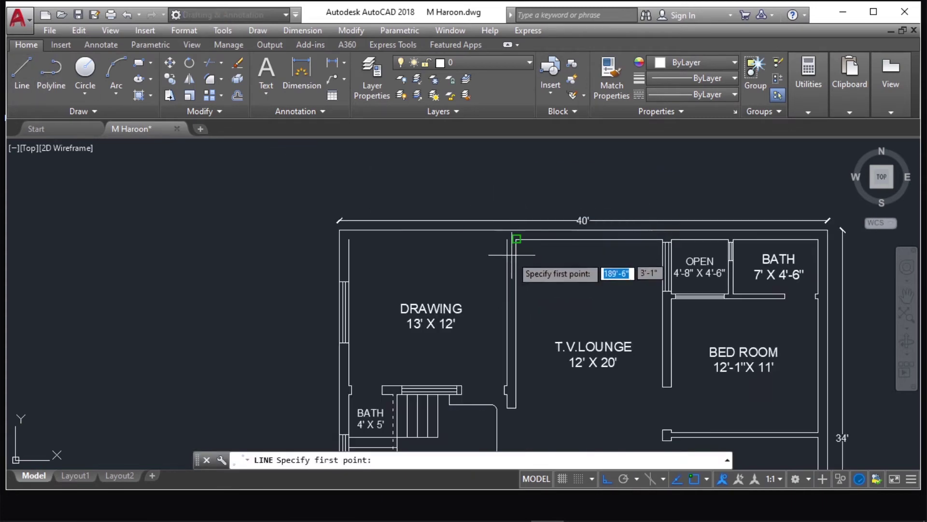
pyautogui.click(507, 239)
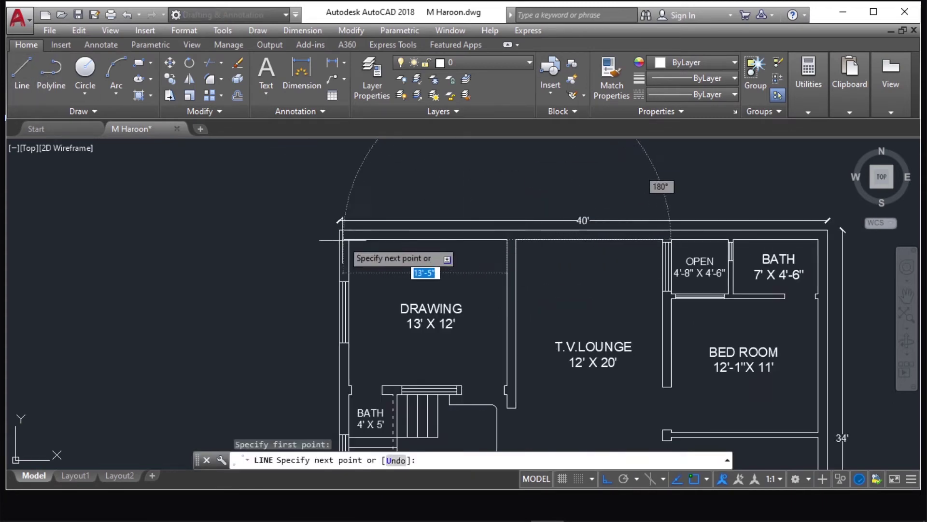
pyautogui.press('Escape')
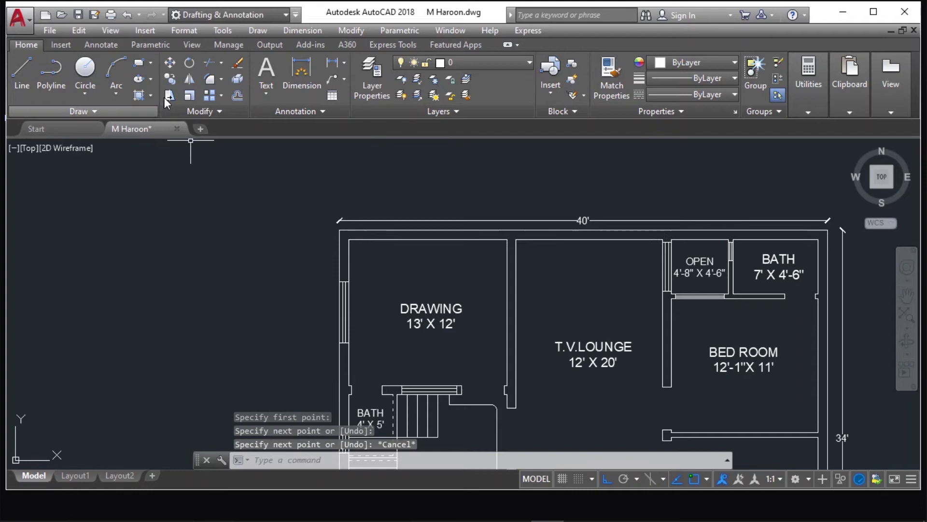
# Step: Dimension the drawing room's length beside the T.V. lounge wall and its width above the room label
pyautogui.click(301, 72)
pyautogui.click(507, 240)
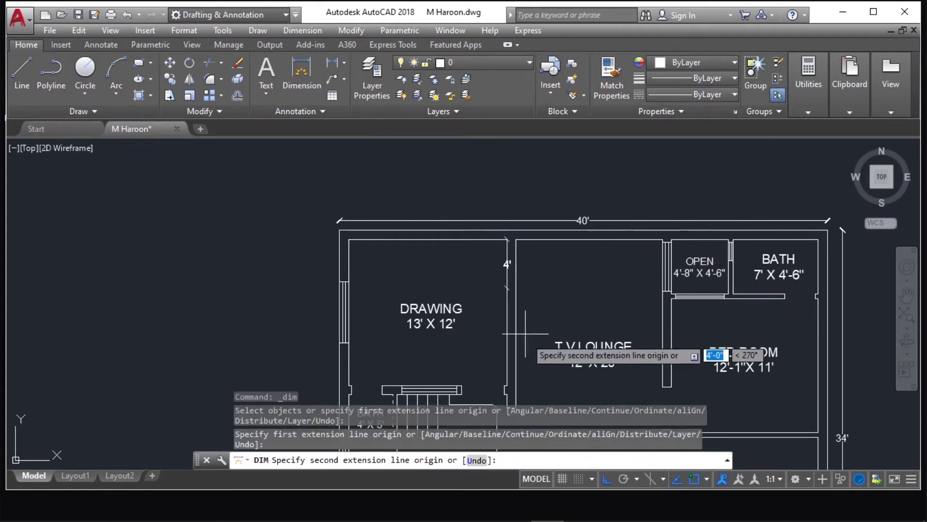
pyautogui.click(506, 385)
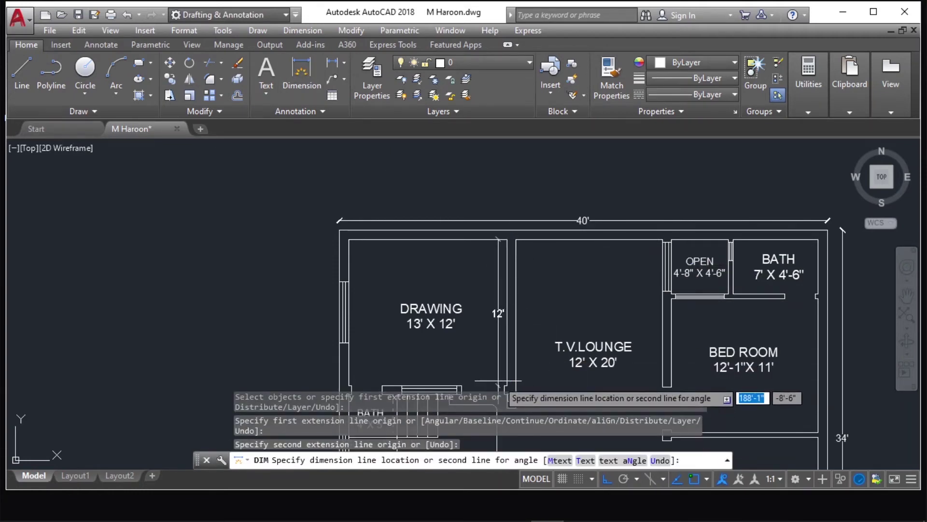
pyautogui.click(498, 329)
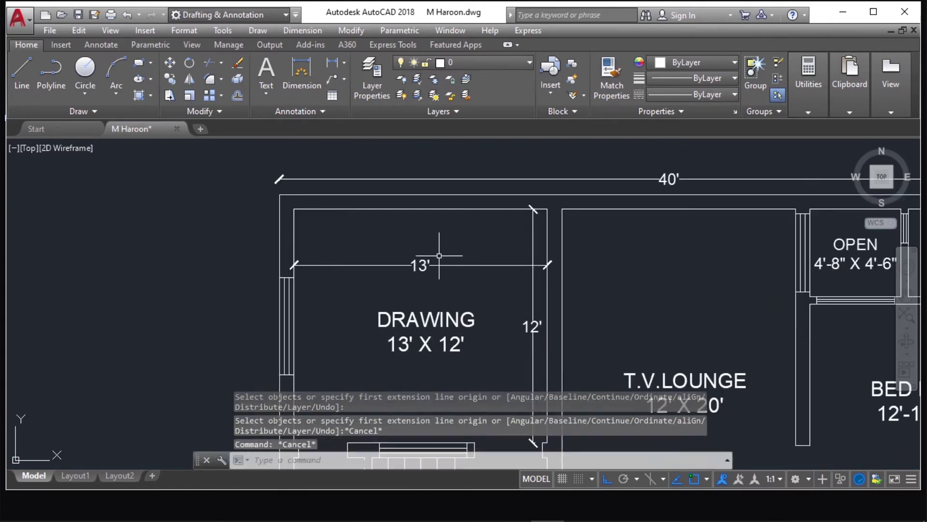
pyautogui.press('Escape')
pyautogui.press('Escape')
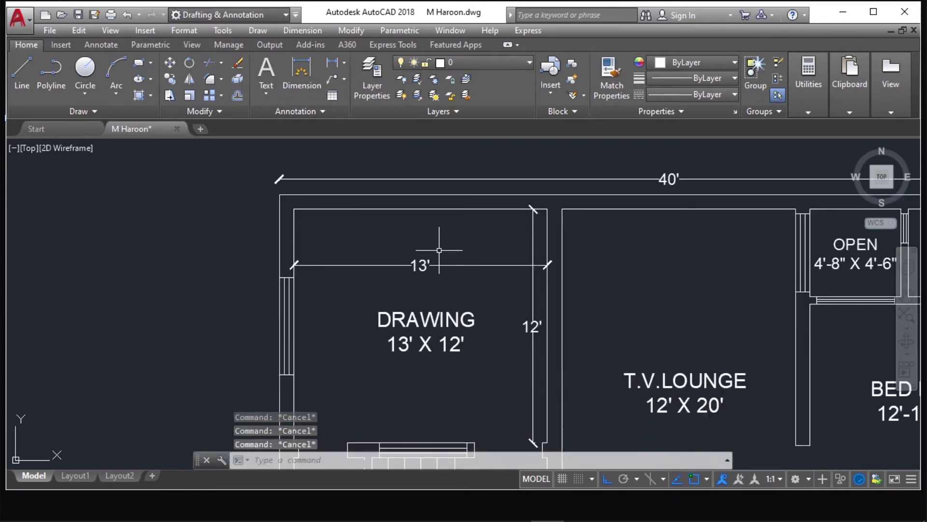
# Step: Delete the drawing room's length and width dimensions
pyautogui.scroll(-2, 441, 246)
pyautogui.scroll(2, 435, 321)
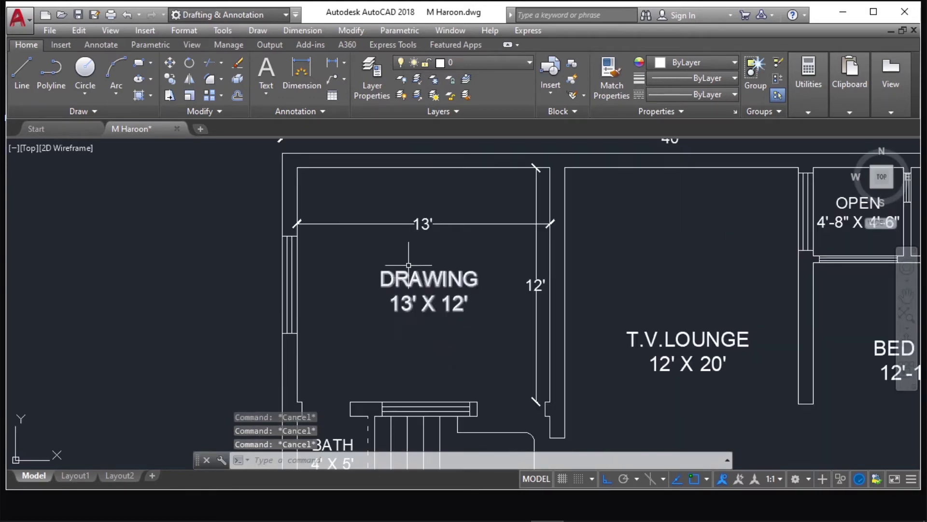
pyautogui.scroll(-2, 410, 242)
pyautogui.scroll(2, 493, 223)
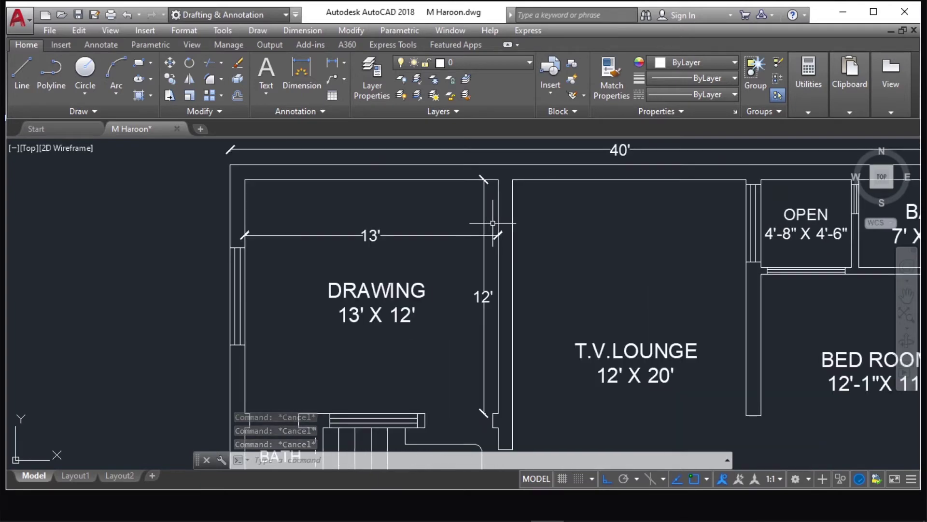
pyautogui.click(488, 226)
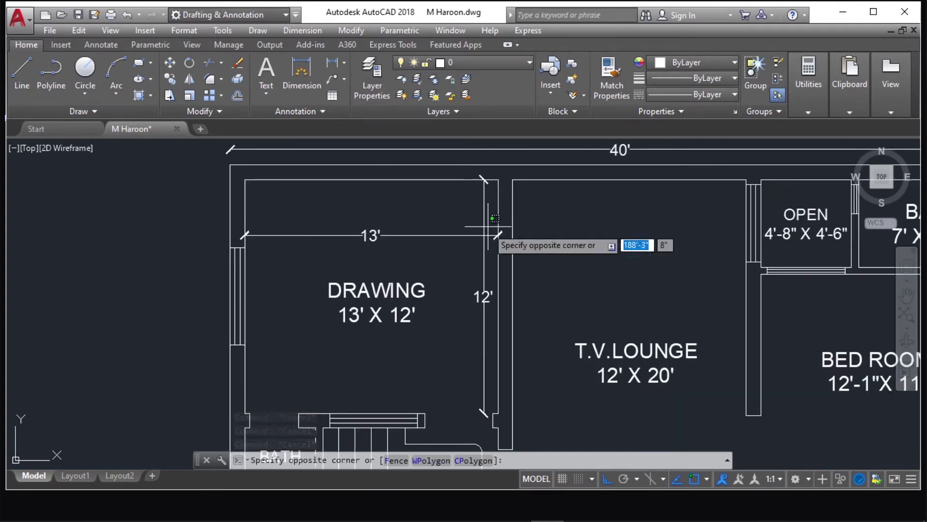
pyautogui.click(462, 284)
pyautogui.press('Delete')
# Step: Examine the 4' x 5' bath under the staircase, its entrance from the drawing room and its window in the outer wall
pyautogui.scroll(-4, 465, 241)
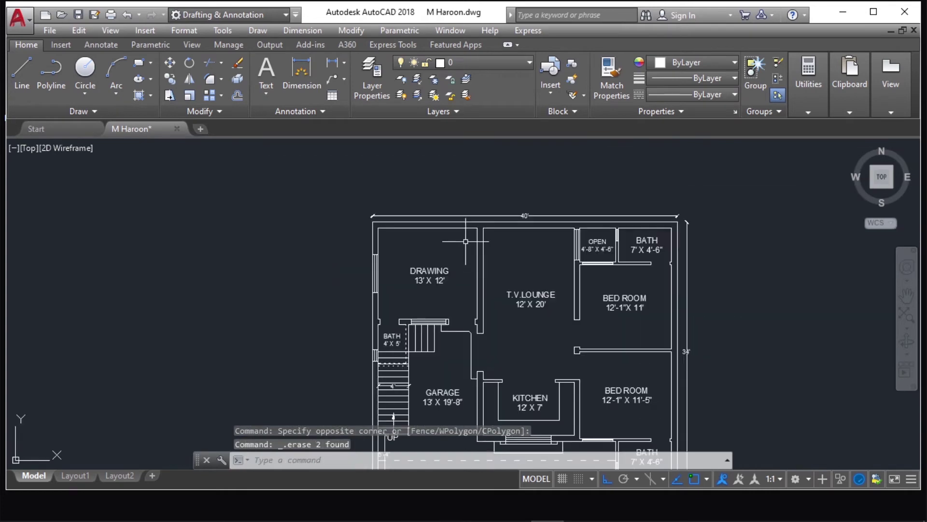
pyautogui.scroll(6, 376, 368)
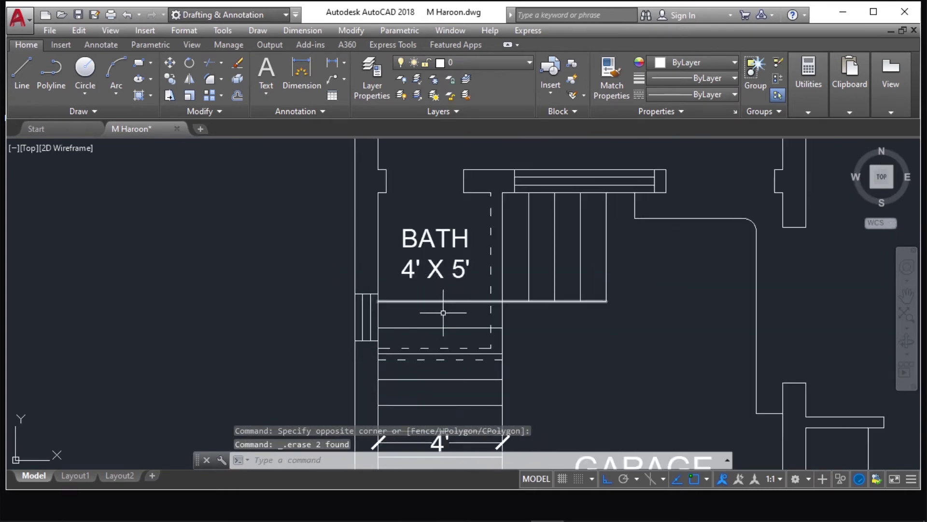
pyautogui.scroll(-6, 434, 222)
pyautogui.scroll(2, 449, 178)
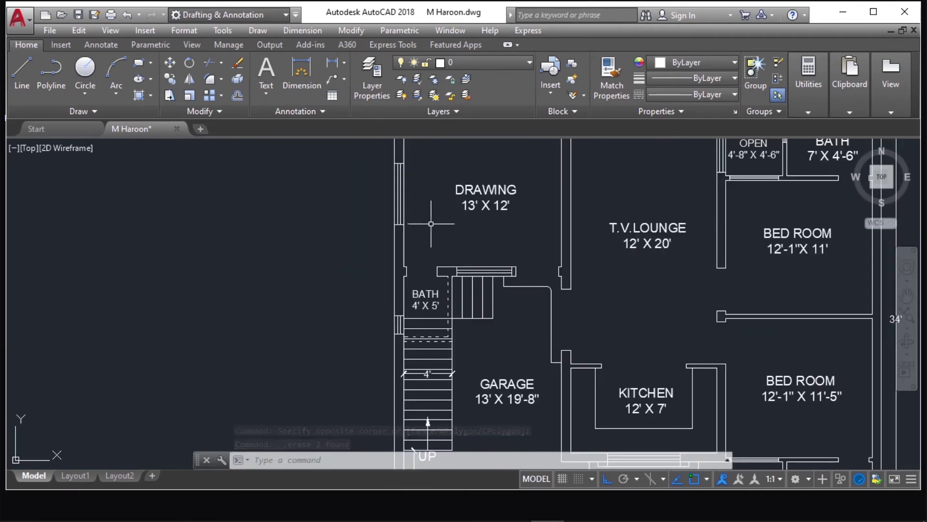
pyautogui.scroll(2, 420, 311)
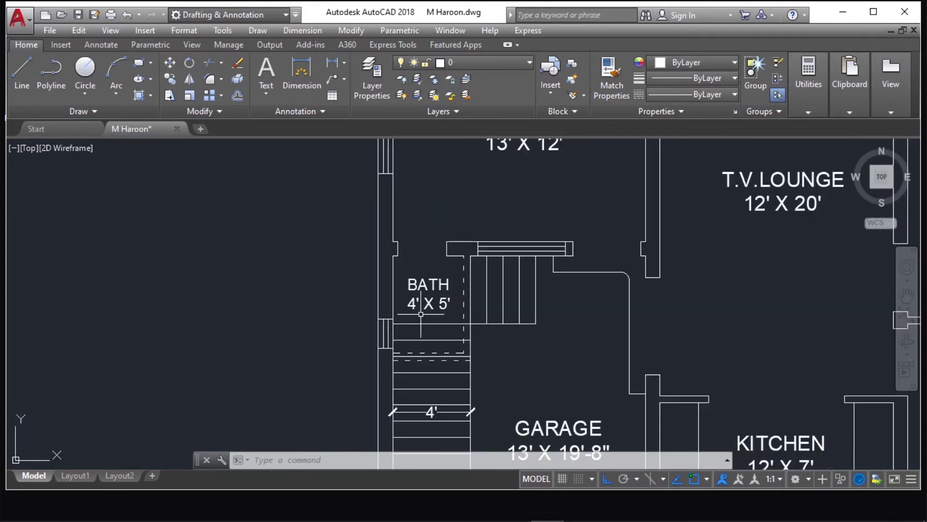
pyautogui.scroll(-2, 435, 217)
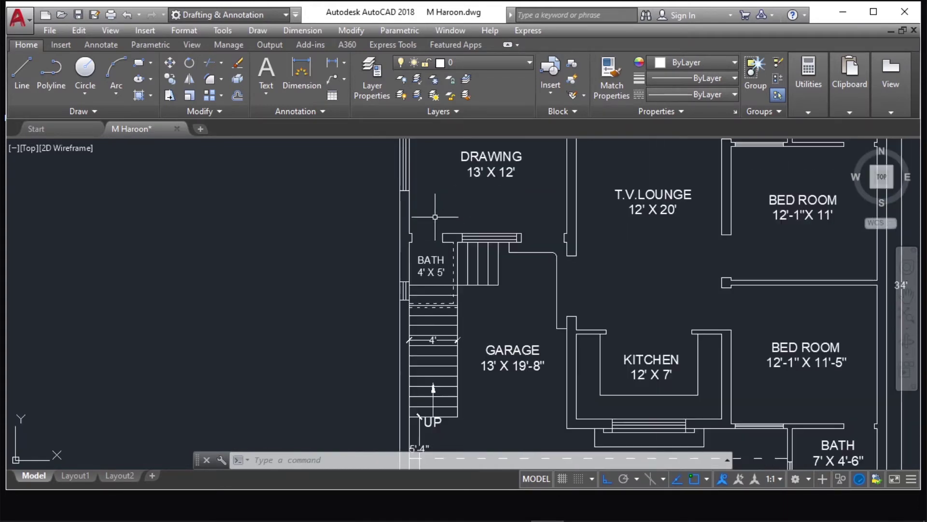
pyautogui.scroll(2, 455, 298)
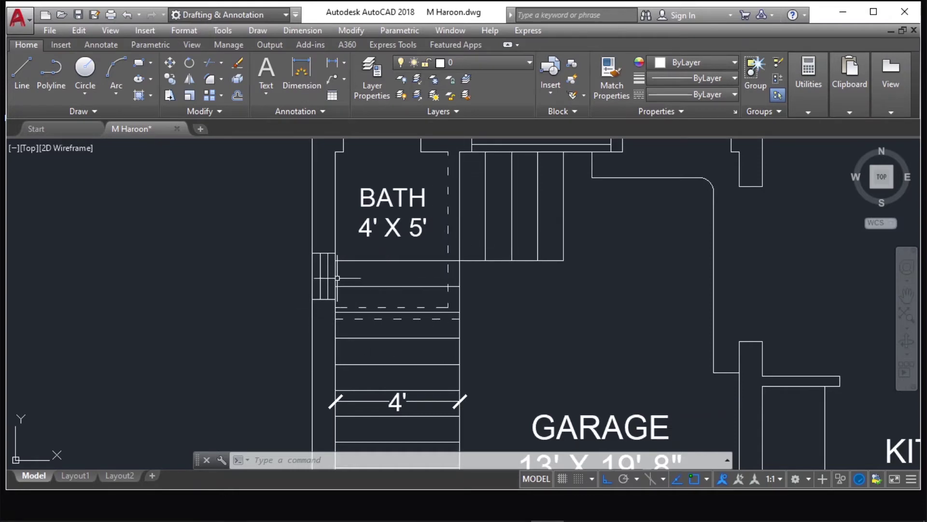
pyautogui.scroll(-2, 333, 280)
pyautogui.scroll(-2, 373, 305)
pyautogui.scroll(1, 410, 327)
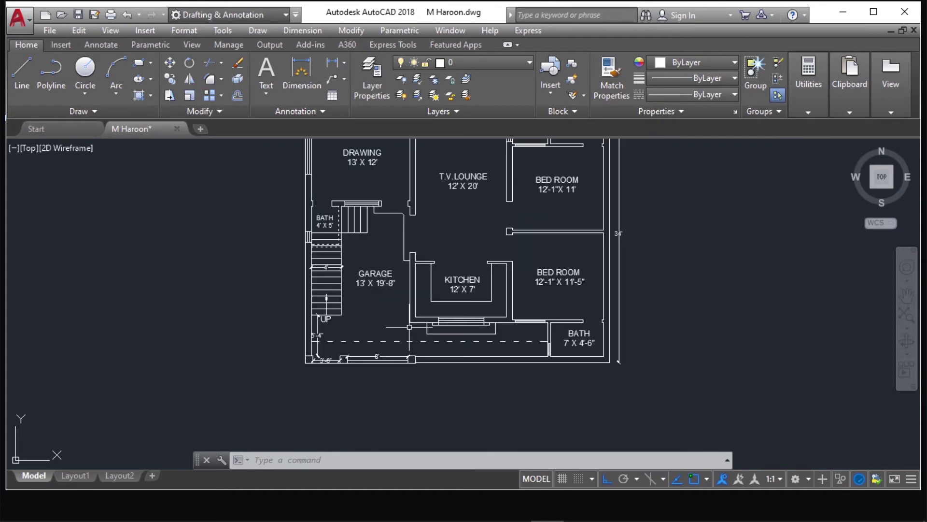
# Step: Dimension the front passage's width from the bedroom wall to the front wall, placing the dimension line beside the 7' x 4'-6" bath
pyautogui.scroll(-1, 403, 334)
pyautogui.scroll(3, 408, 336)
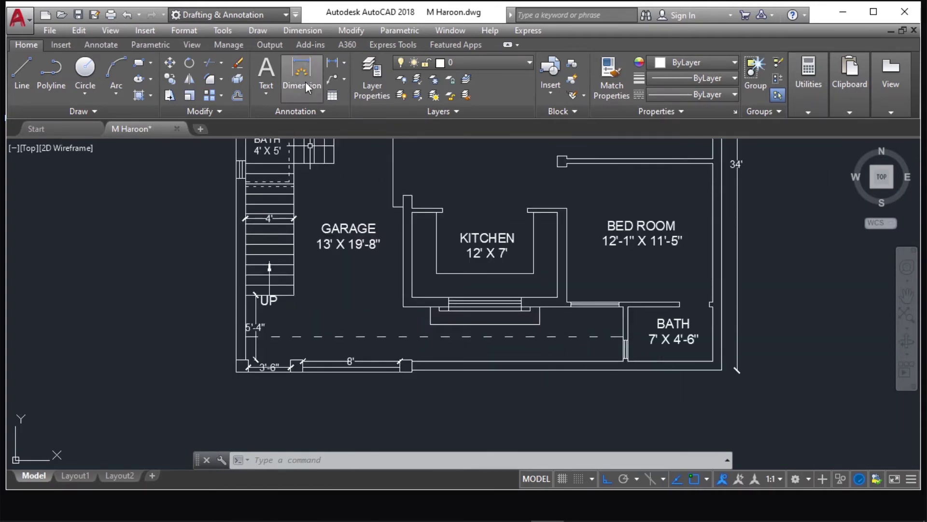
pyautogui.scroll(1, 624, 309)
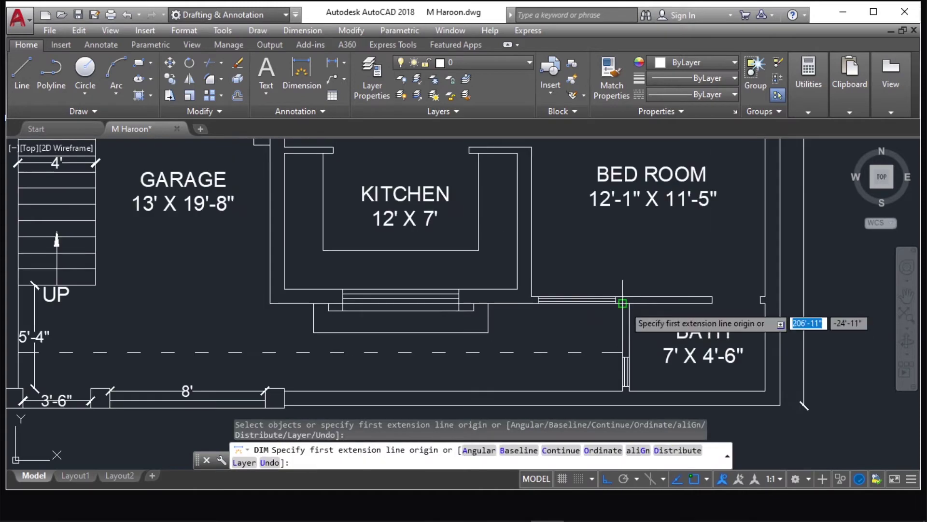
pyautogui.click(623, 304)
pyautogui.click(626, 390)
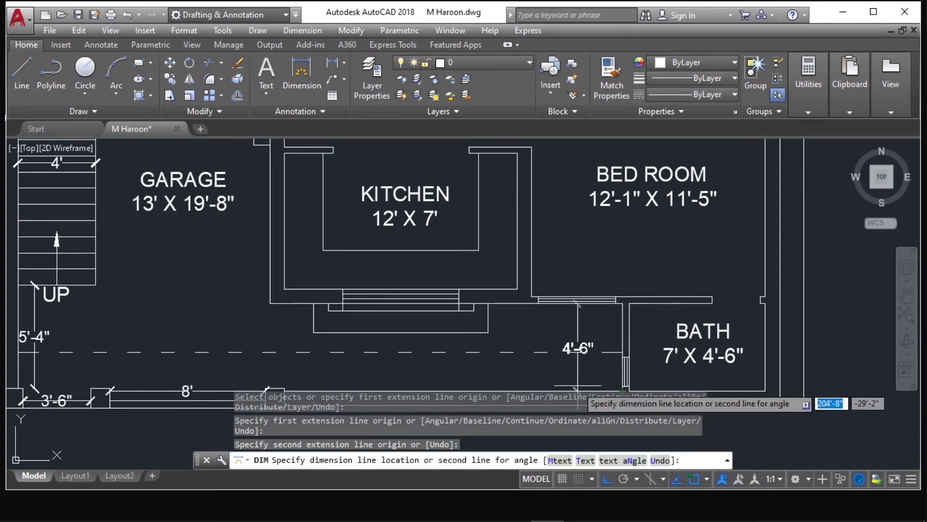
pyautogui.click(561, 358)
pyautogui.scroll(2, 569, 337)
pyautogui.press('Return')
pyautogui.scroll(1, 565, 334)
pyautogui.scroll(-6, 523, 296)
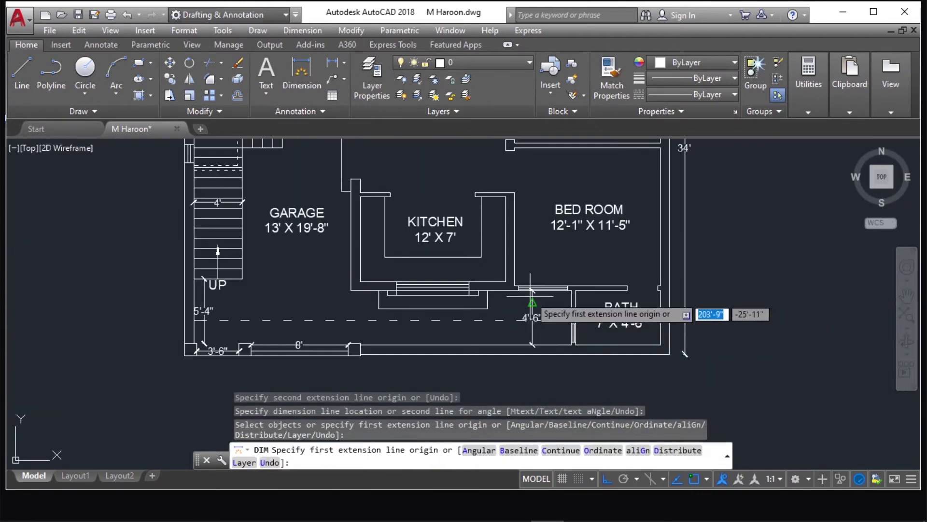
pyautogui.press('Escape')
pyautogui.press('Escape')
pyautogui.press('Escape')
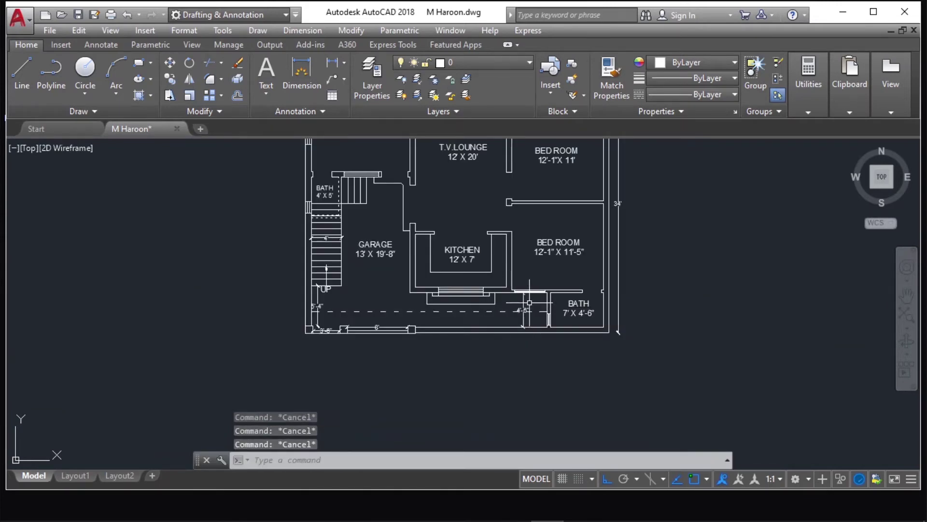
# Step: Delete the front passage's width dimension
pyautogui.scroll(3, 529, 302)
pyautogui.click(524, 280)
pyautogui.press('Delete')
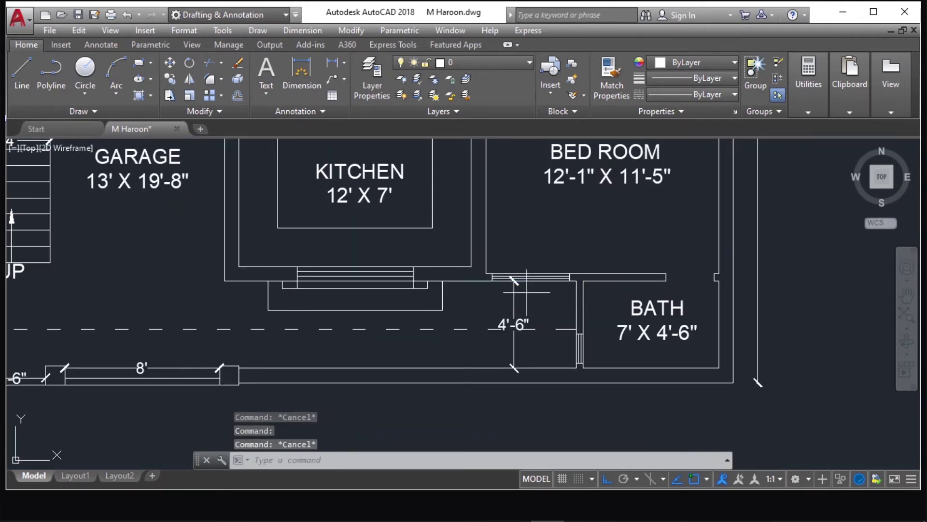
pyautogui.scroll(-4, 493, 304)
pyautogui.scroll(-2, 492, 305)
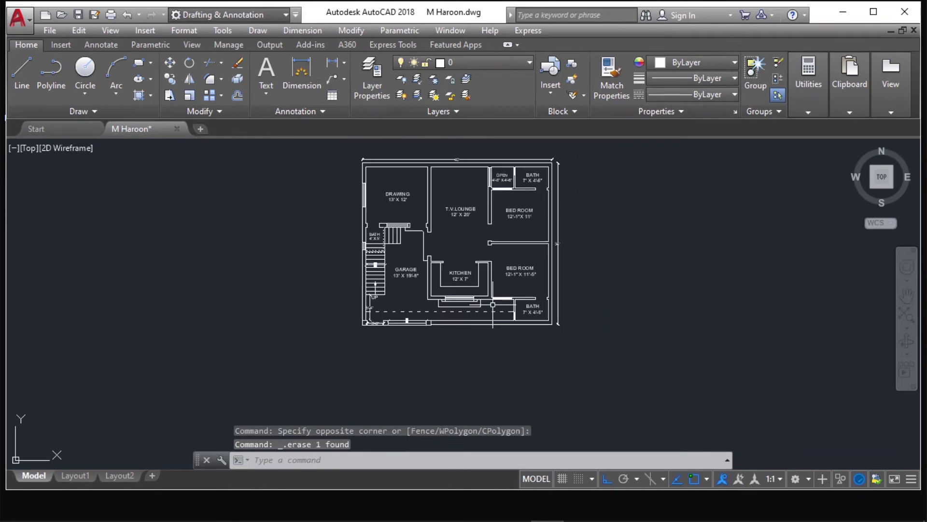
# Step: Measure the opening between the garage and the T.V. lounge with a dimension preview, without placing it
pyautogui.scroll(4, 418, 237)
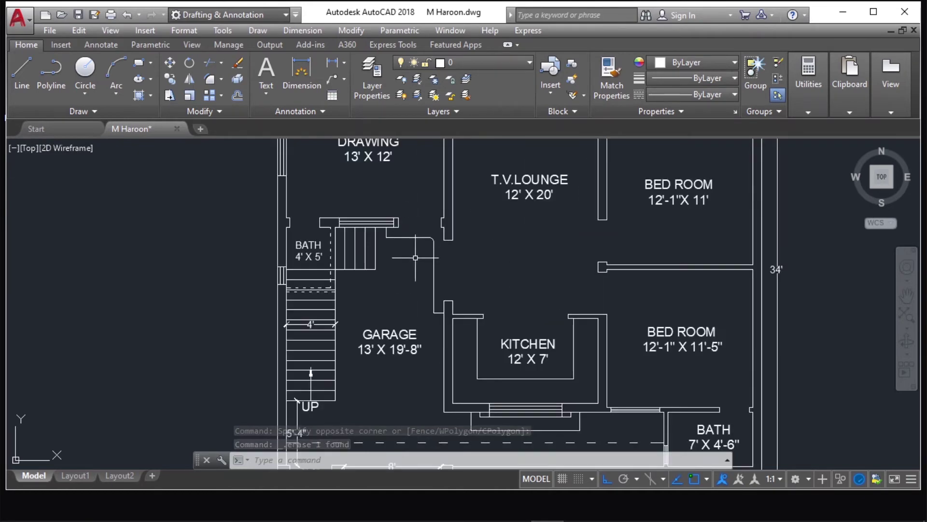
pyautogui.scroll(2, 444, 268)
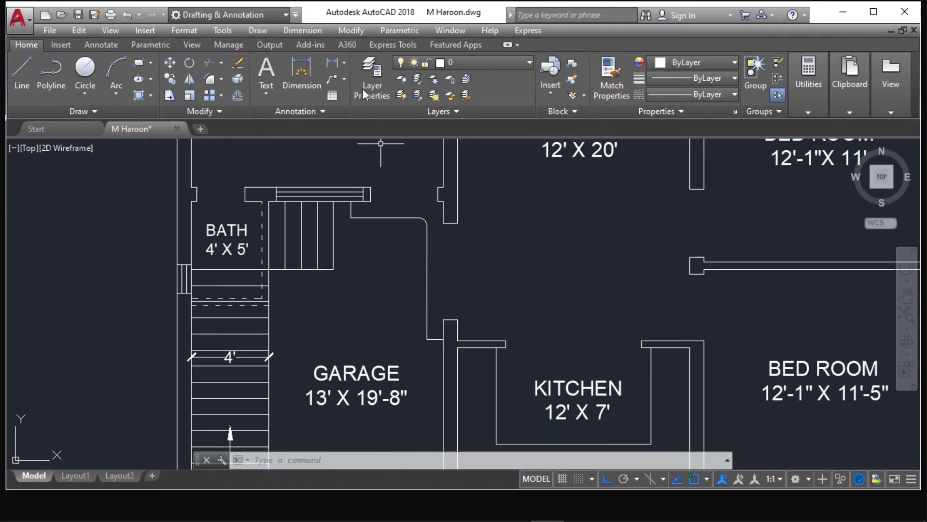
pyautogui.click(301, 65)
pyautogui.press('Return')
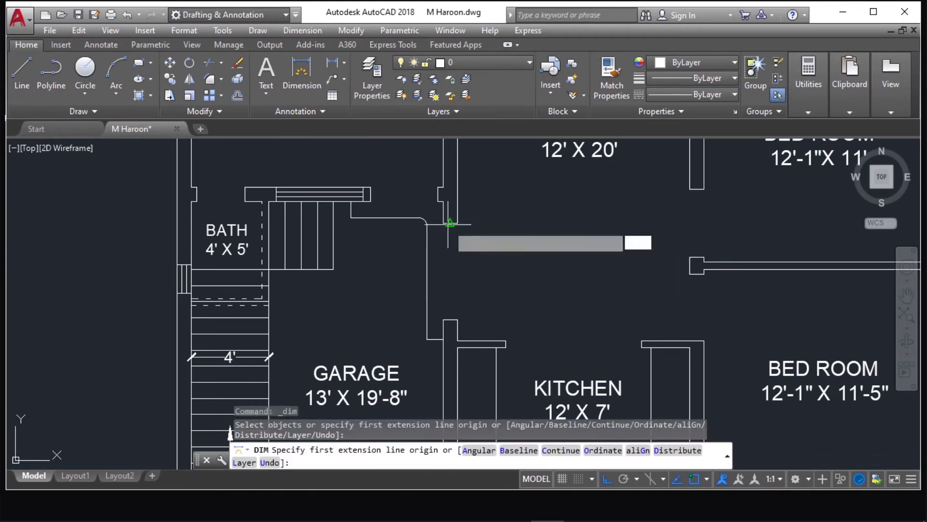
pyautogui.click(449, 223)
pyautogui.press('Escape')
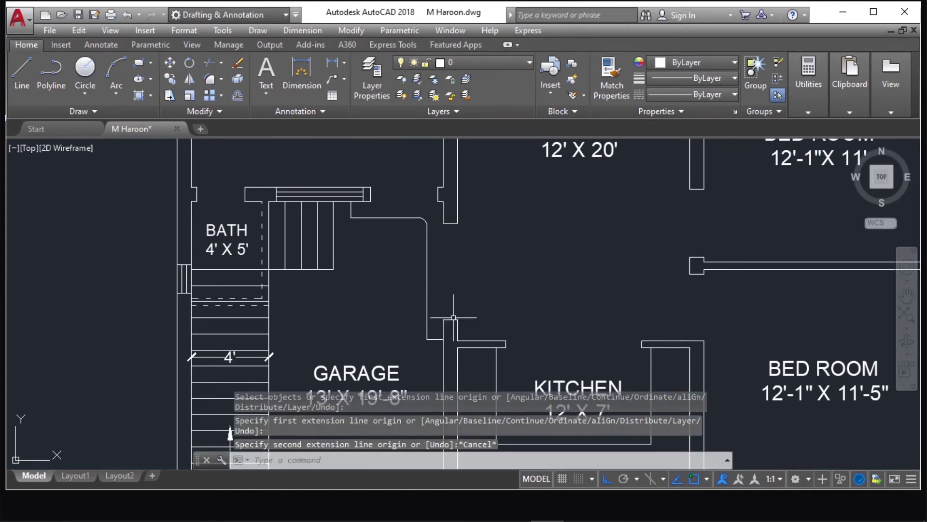
# Step: Examine the entrance from the garage into the T.V. lounge and the lounge's position between the drawing room, kitchen and bedrooms
pyautogui.scroll(-5, 445, 288)
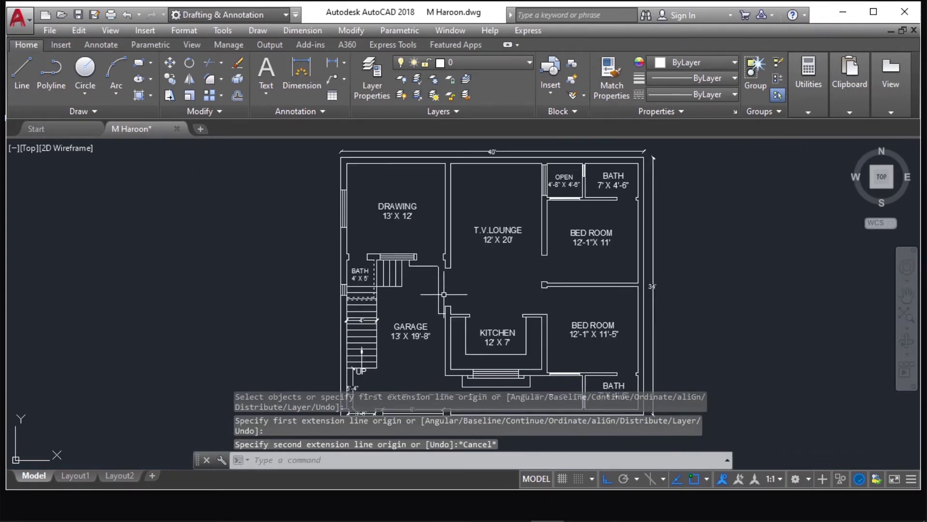
pyautogui.scroll(2, 443, 294)
pyautogui.scroll(2, 444, 292)
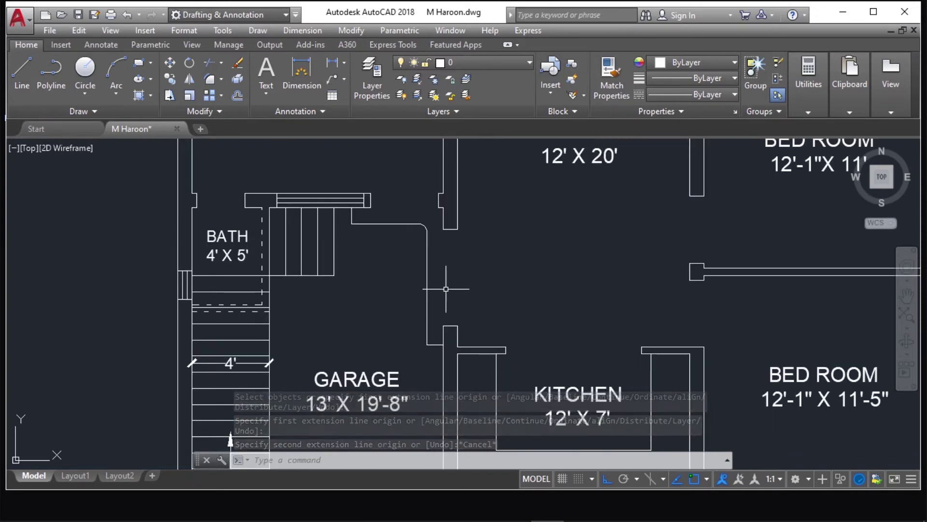
pyautogui.scroll(-4, 446, 289)
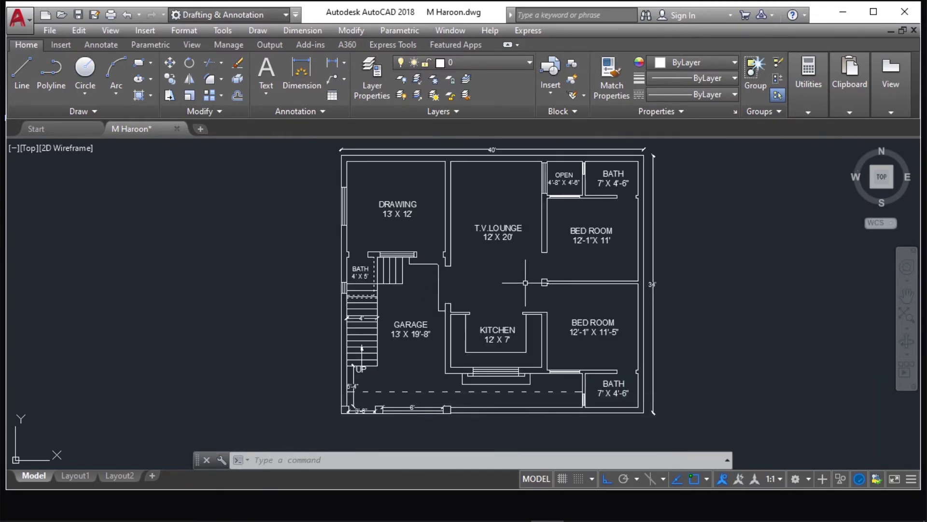
pyautogui.scroll(2, 526, 282)
pyautogui.scroll(-2, 498, 302)
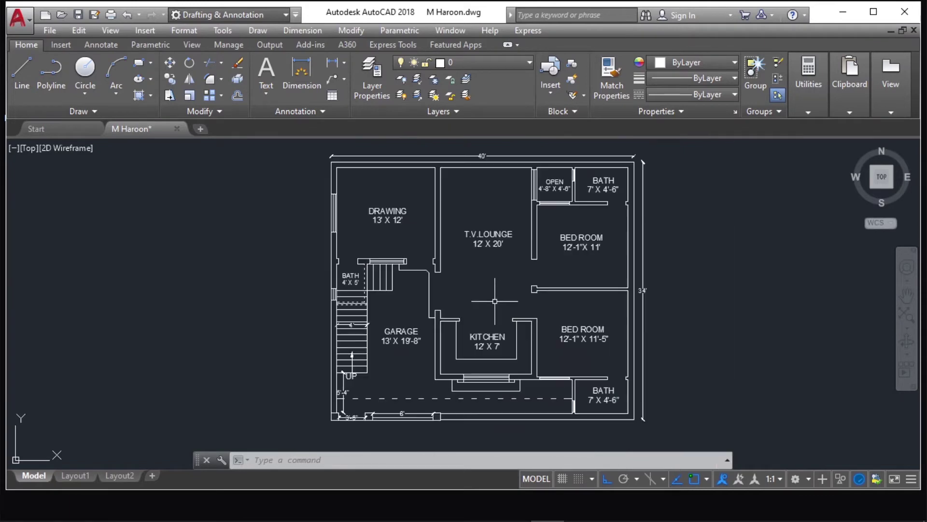
pyautogui.scroll(2, 493, 223)
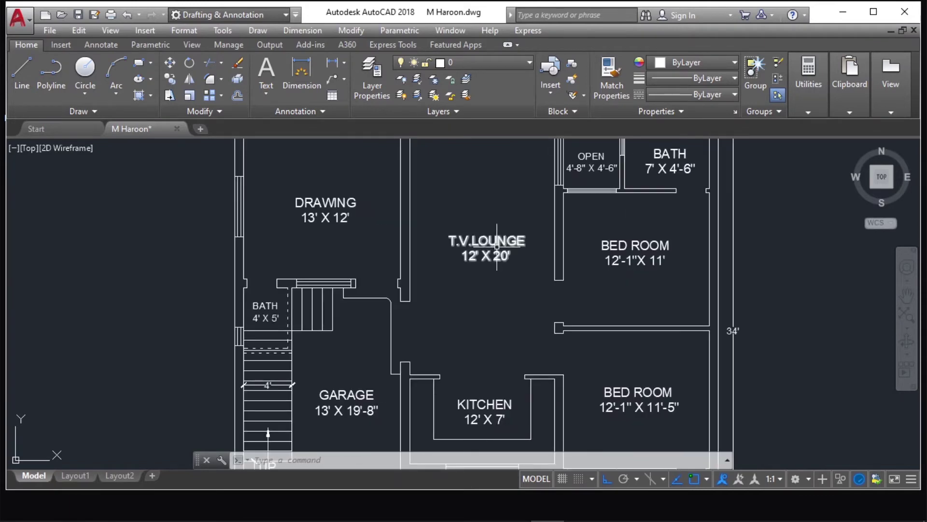
pyautogui.scroll(-2, 497, 246)
pyautogui.scroll(2, 500, 240)
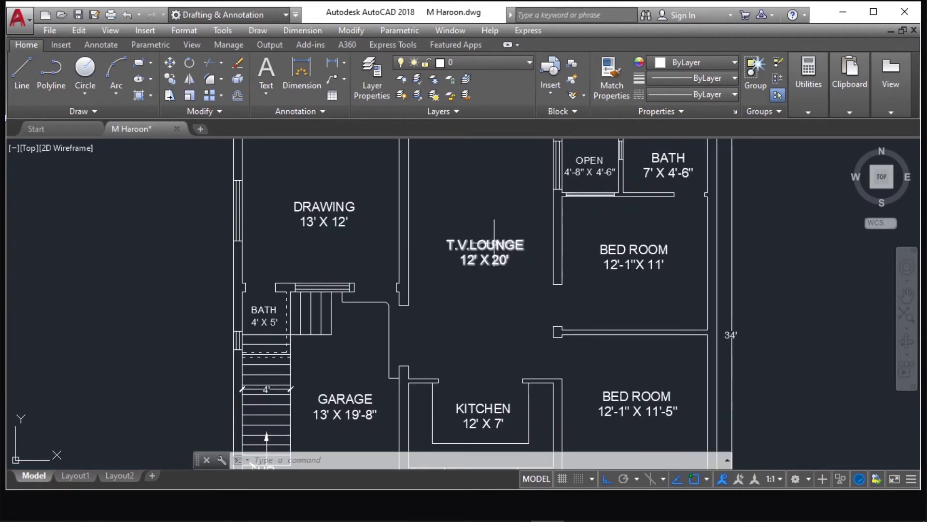
pyautogui.scroll(-3, 493, 244)
# Step: Measure the T.V. lounge's width and its length down to the kitchen wall with a dimension preview, without placing it
pyautogui.scroll(4, 473, 172)
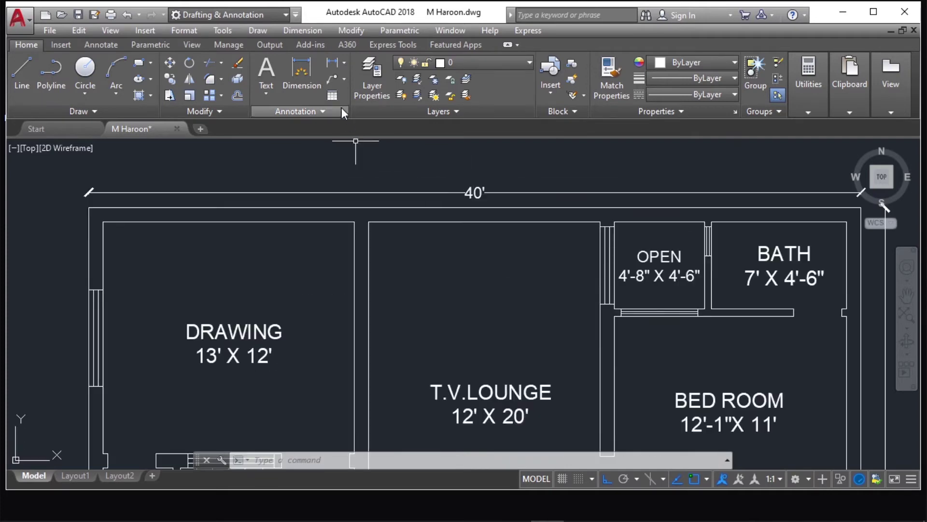
pyautogui.click(301, 65)
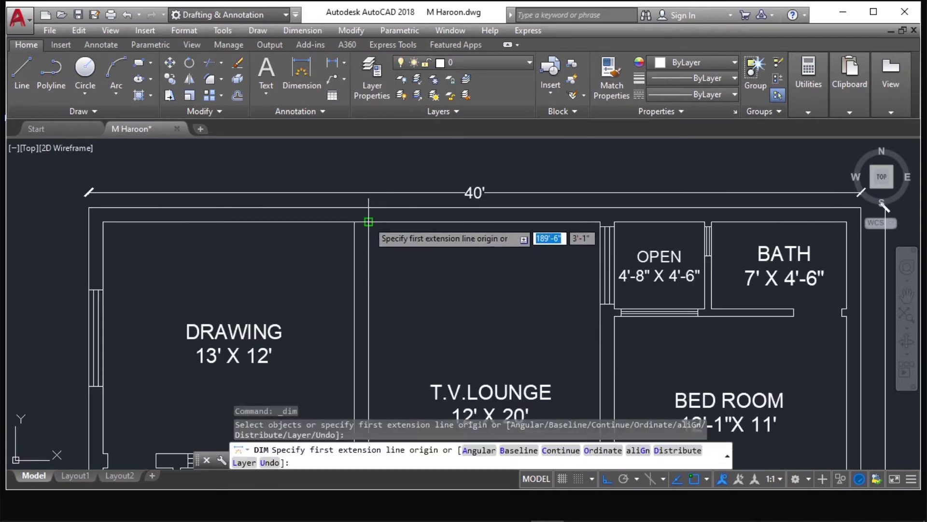
pyautogui.click(368, 222)
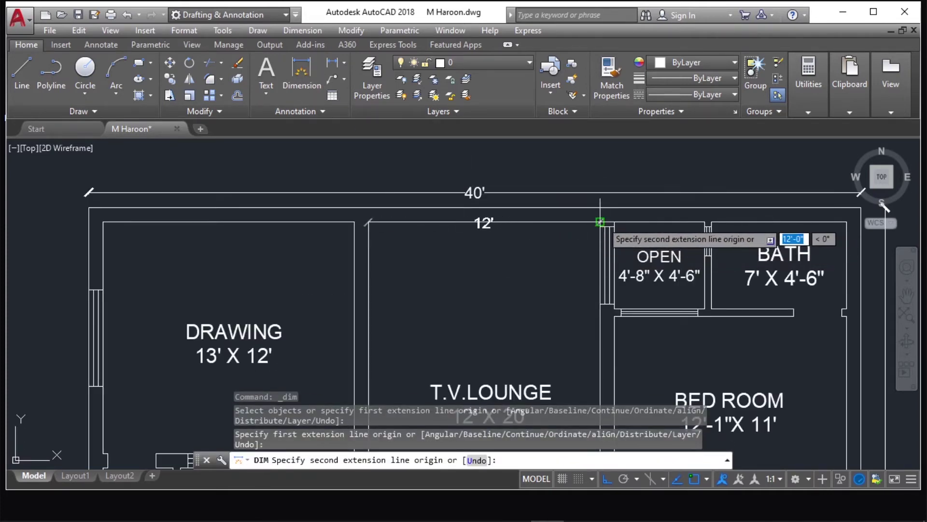
pyautogui.scroll(-3, 599, 221)
pyautogui.scroll(3, 496, 380)
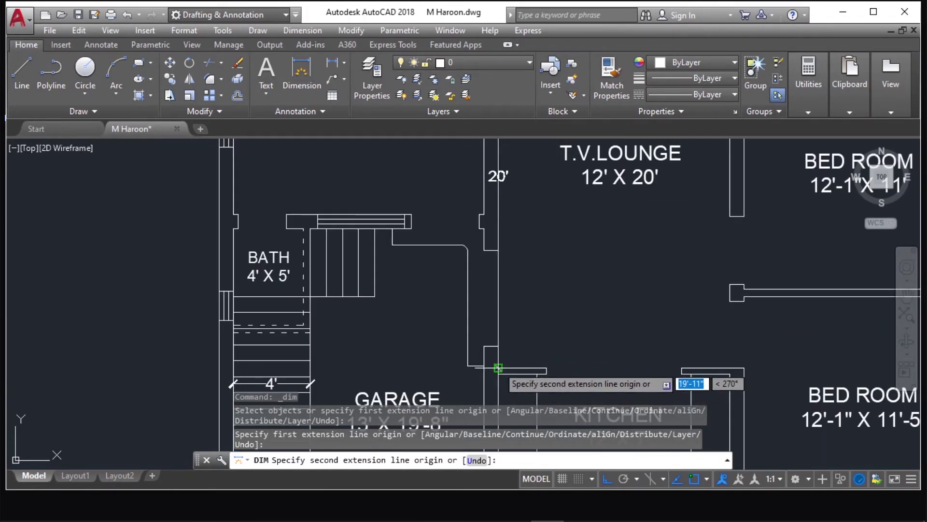
pyautogui.click(498, 368)
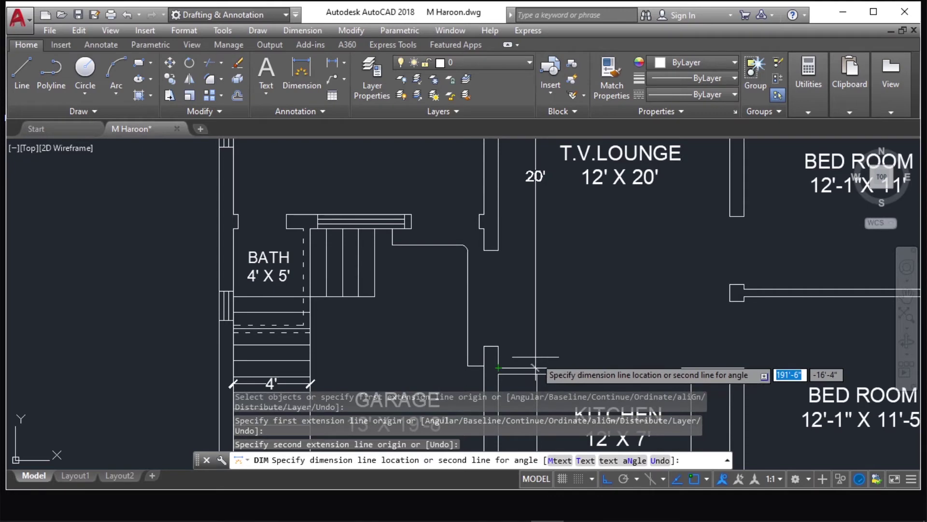
pyautogui.press('Escape')
# Step: Measure the kitchen's inside width and depth from its upper-left inner corner with a dimension preview, without placing it
pyautogui.scroll(-3, 517, 293)
pyautogui.scroll(4, 530, 340)
pyautogui.scroll(-1, 521, 281)
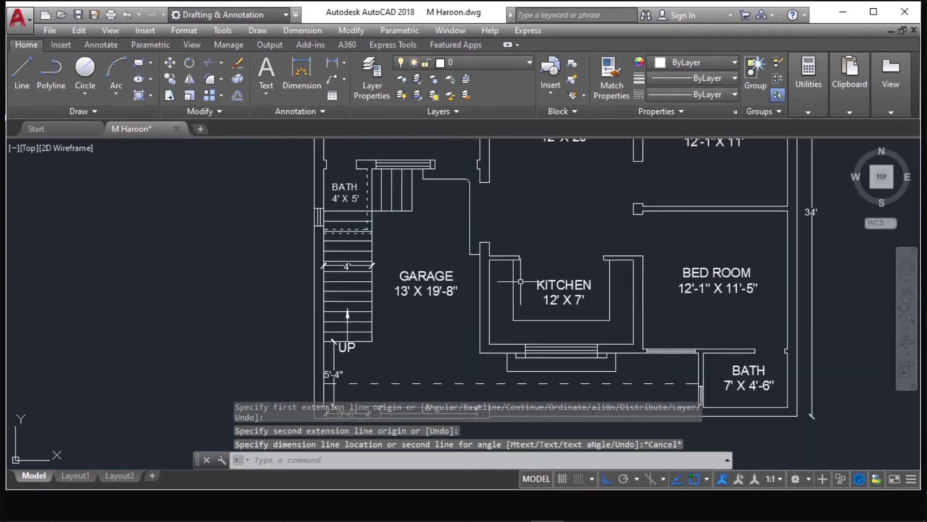
pyautogui.scroll(2, 564, 349)
pyautogui.click(301, 72)
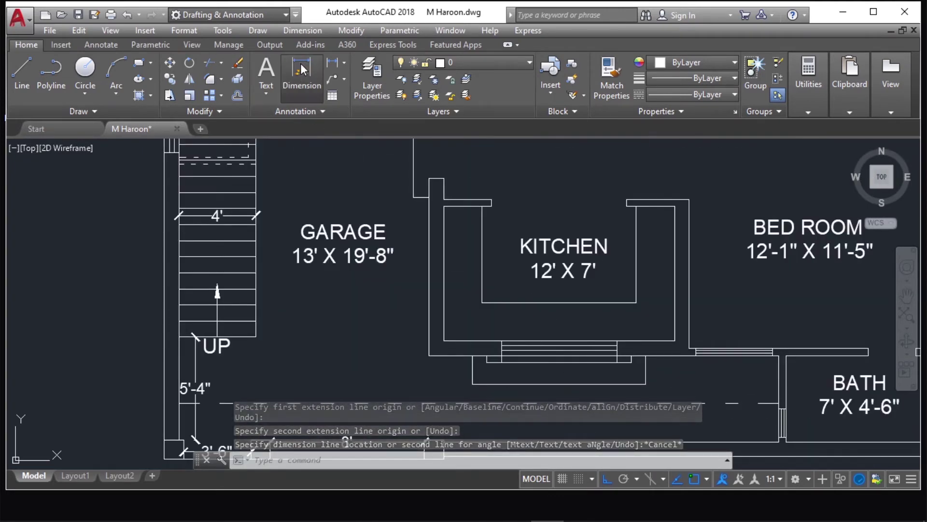
pyautogui.press('Return')
pyautogui.click(444, 206)
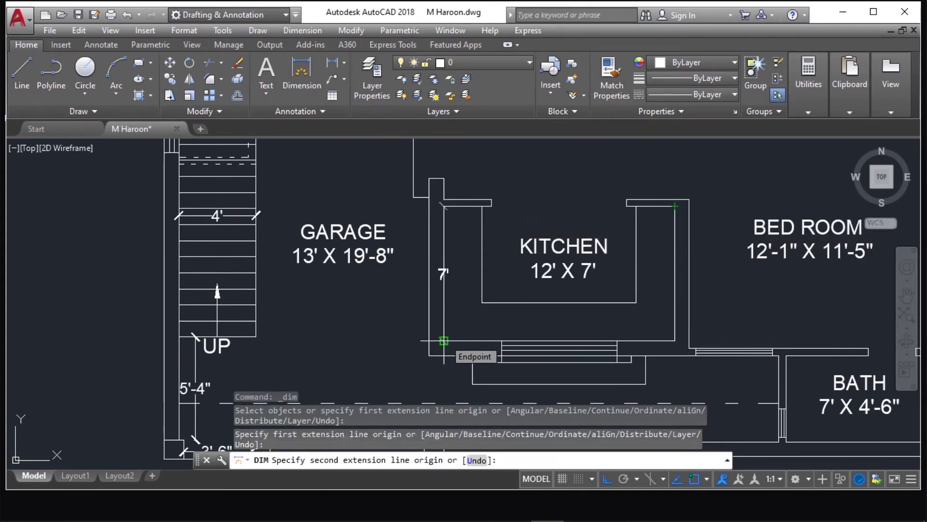
pyautogui.press('Escape')
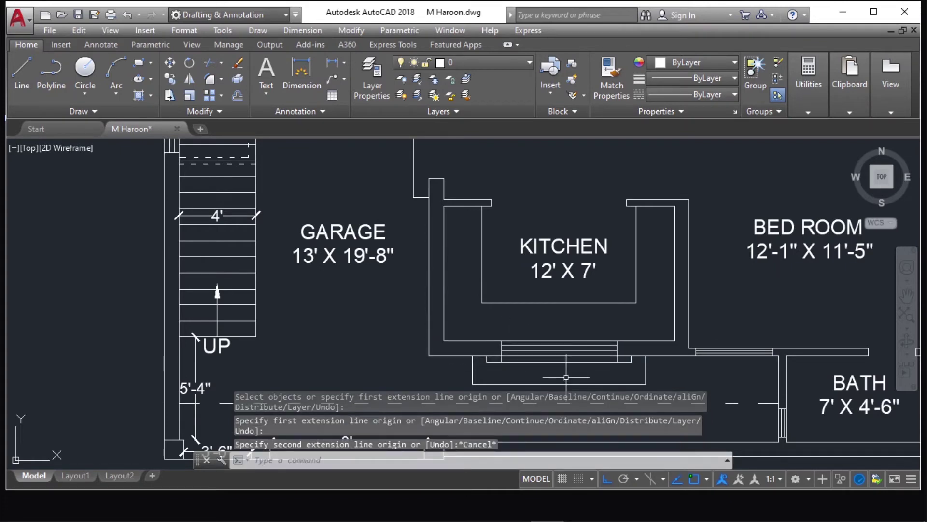
# Step: Measure the width and length of the bedroom beside the kitchen with a dimension preview, without placing it
pyautogui.scroll(-5, 566, 377)
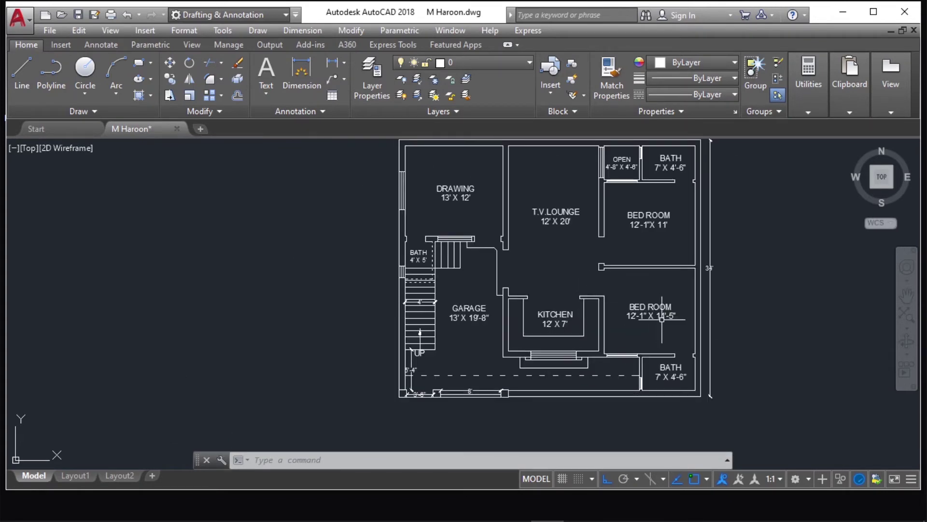
pyautogui.scroll(2, 666, 320)
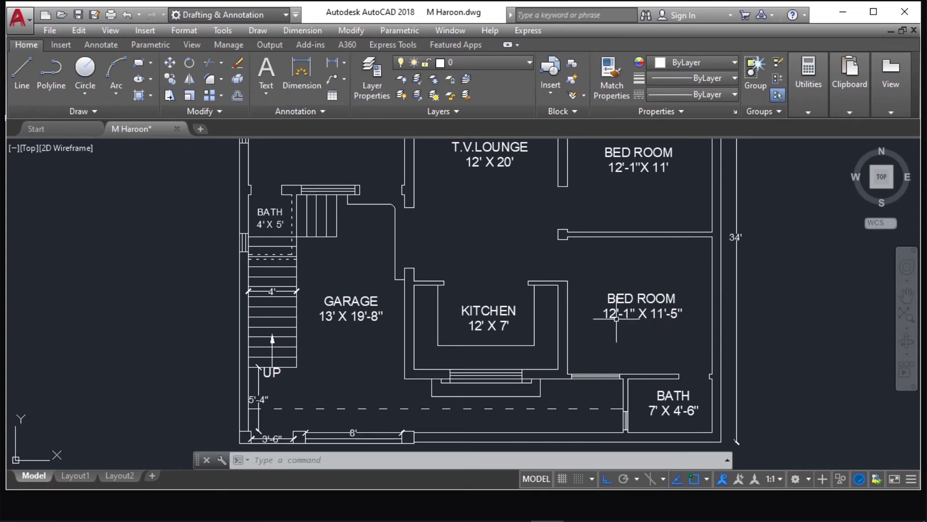
pyautogui.scroll(2, 617, 319)
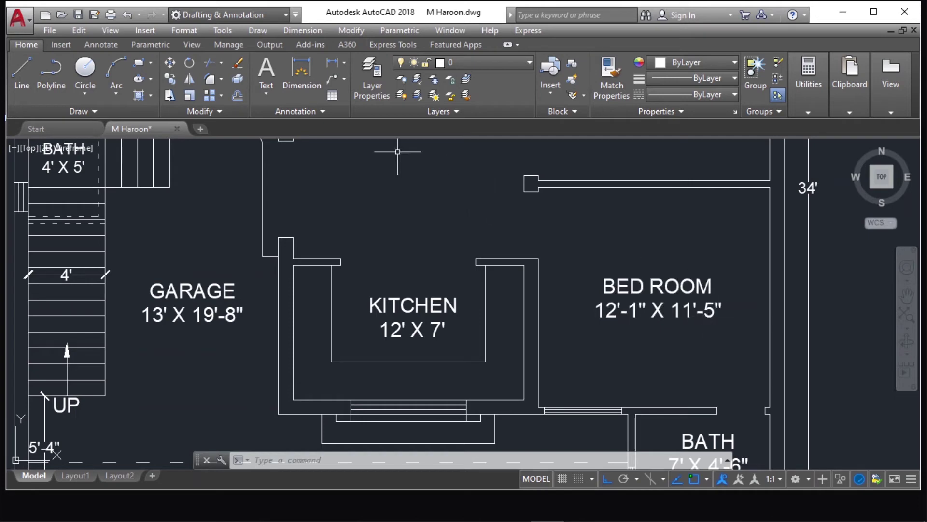
pyautogui.click(304, 62)
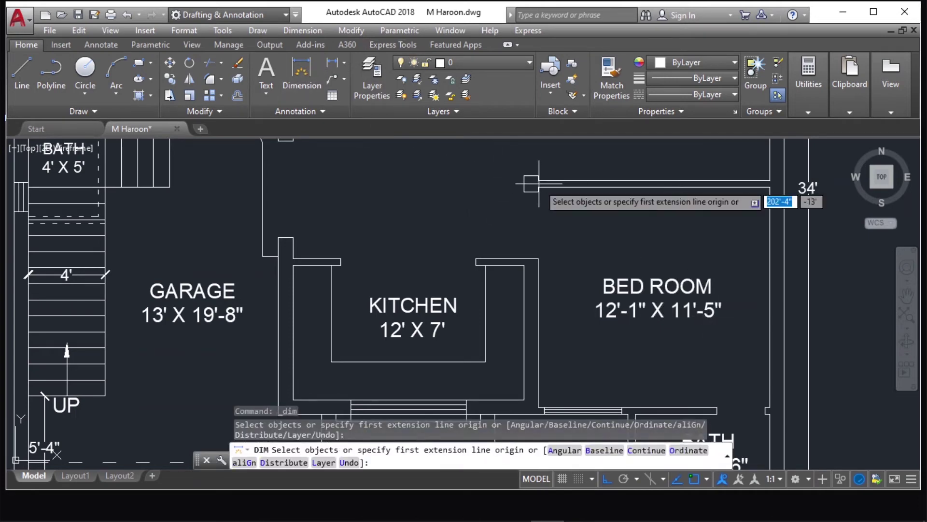
pyautogui.click(540, 184)
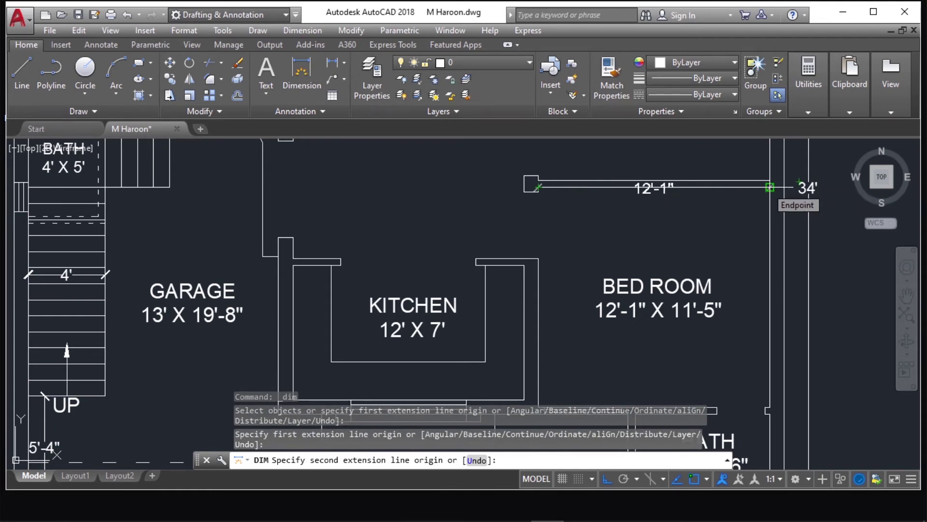
pyautogui.scroll(-2, 770, 187)
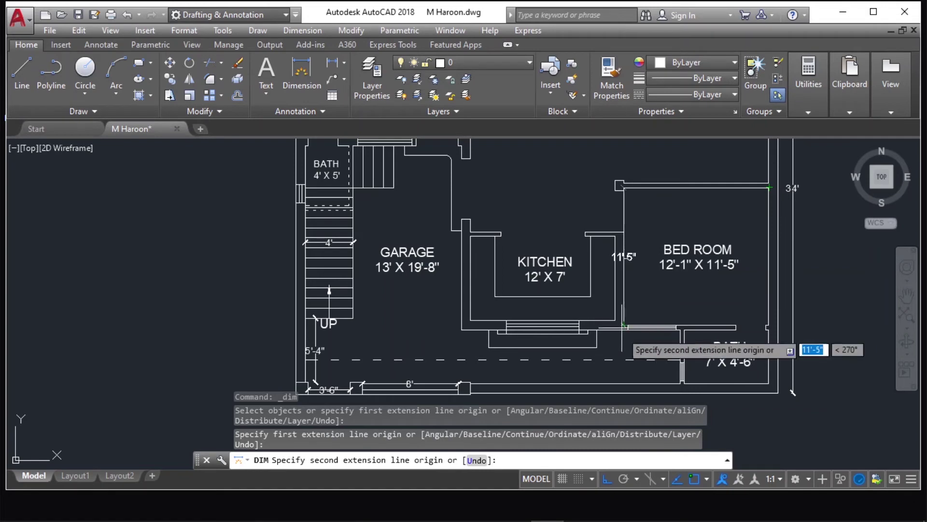
pyautogui.scroll(-4, 624, 325)
pyautogui.press('Escape')
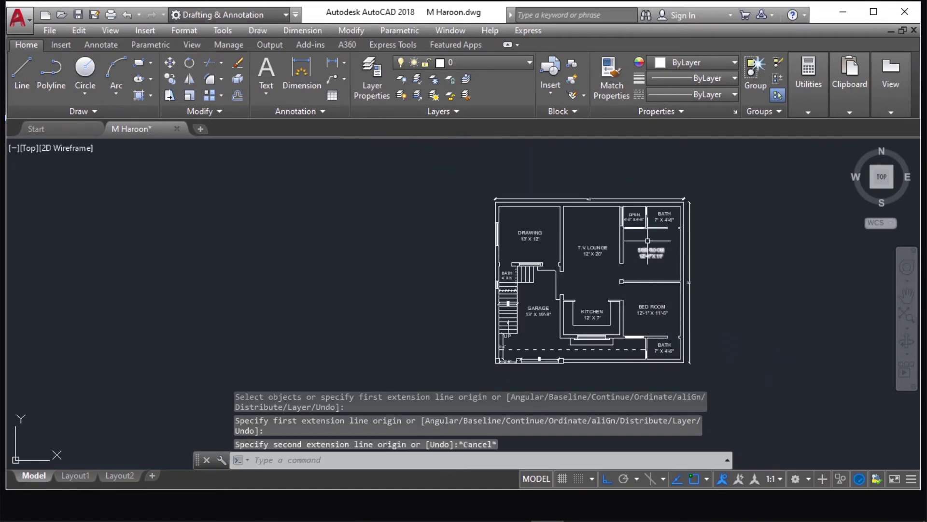
pyautogui.scroll(4, 657, 235)
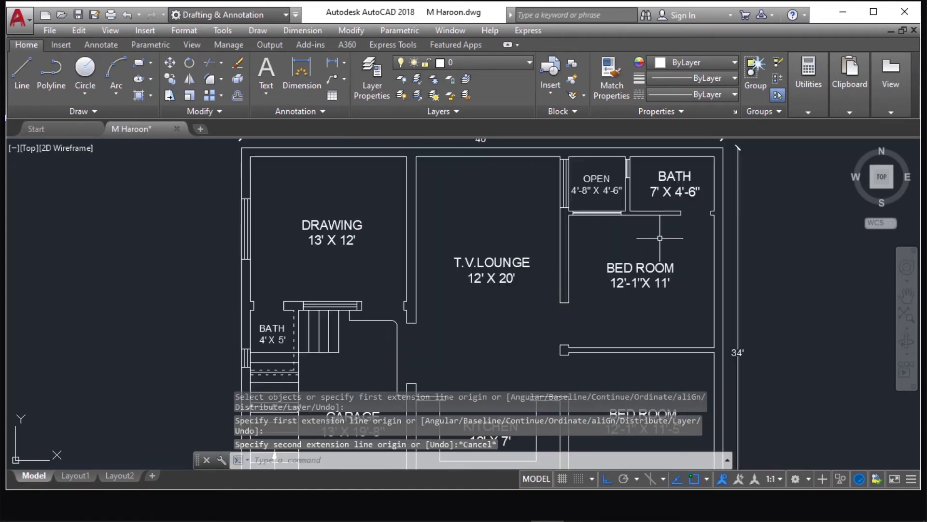
pyautogui.click(302, 71)
pyautogui.scroll(2, 640, 292)
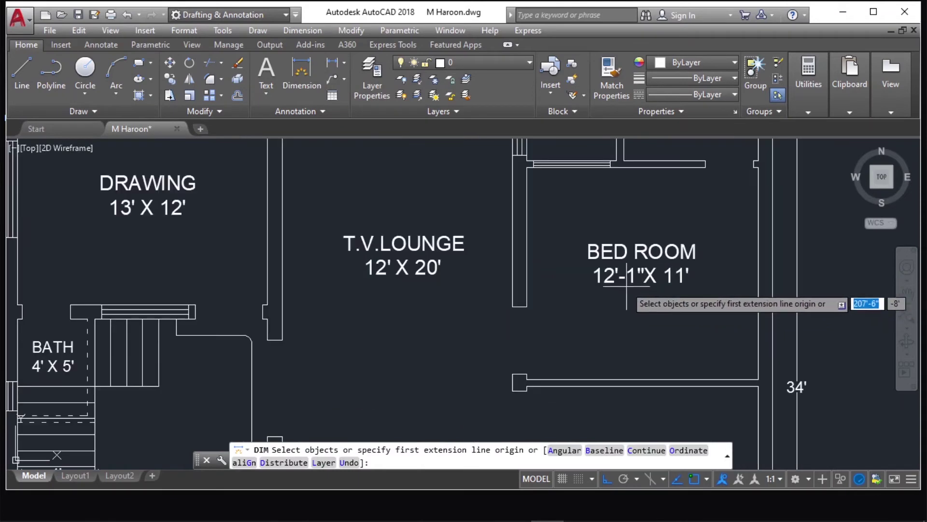
pyautogui.scroll(-2, 636, 288)
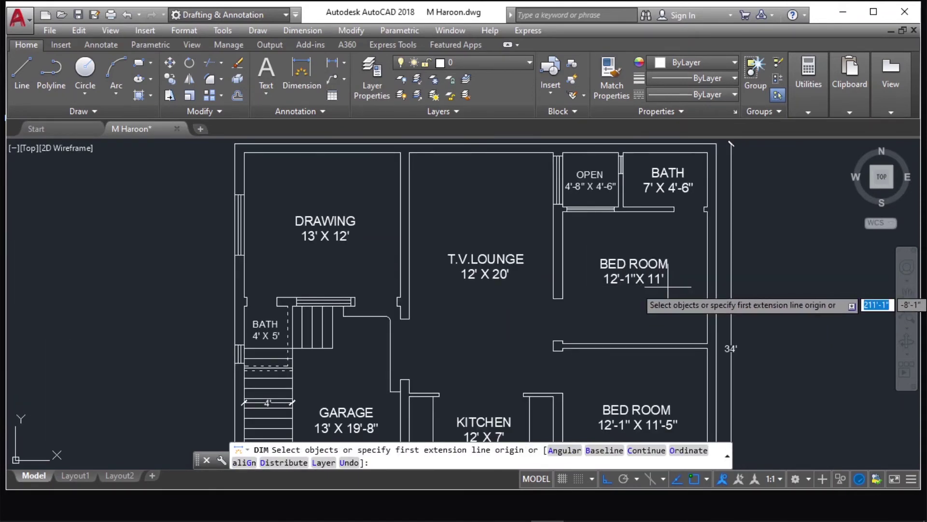
pyautogui.press('Escape')
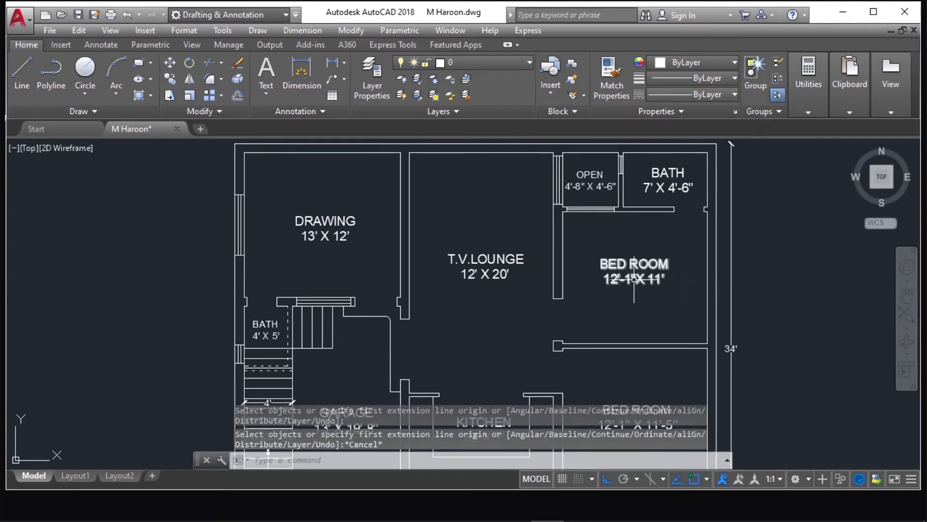
# Step: Measure the width and depth of the bath beside the open area with a dimension preview, without placing it
pyautogui.scroll(-2, 623, 169)
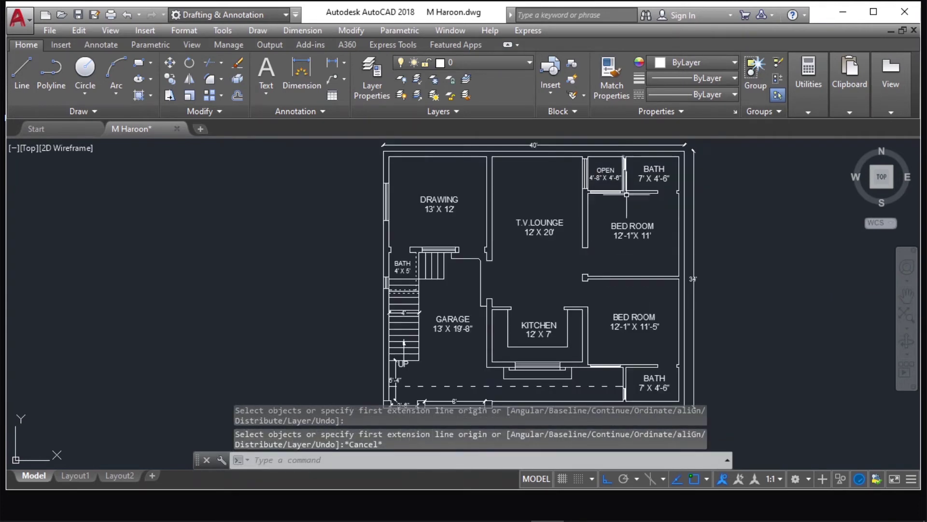
pyautogui.scroll(4, 652, 156)
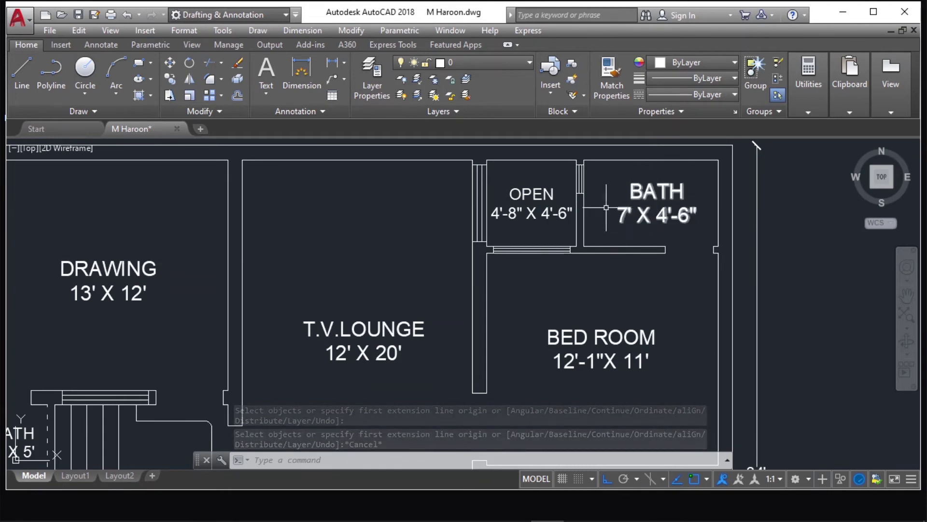
pyautogui.click(291, 74)
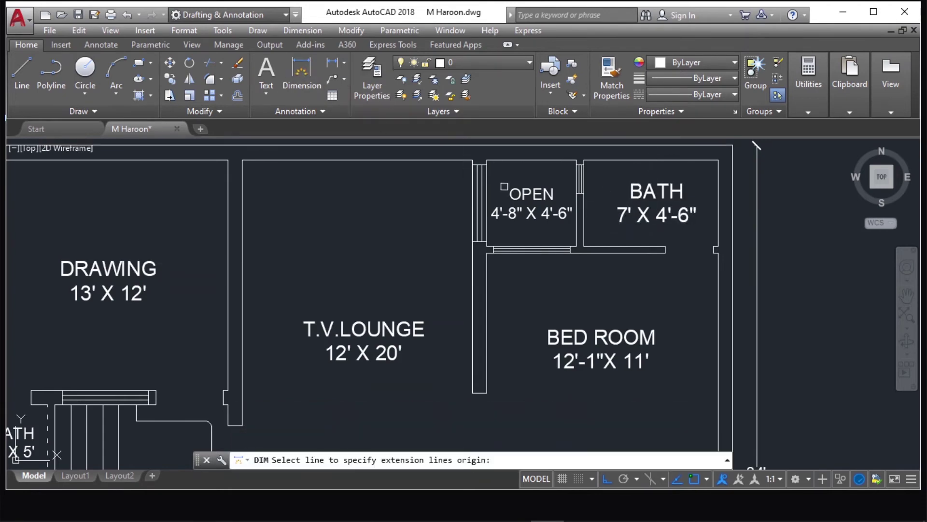
pyautogui.click(584, 159)
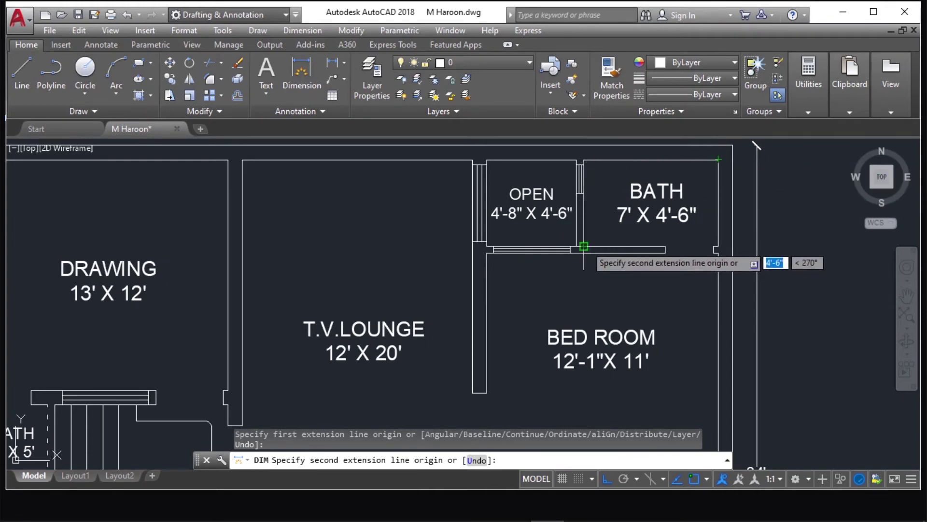
pyautogui.press('Escape')
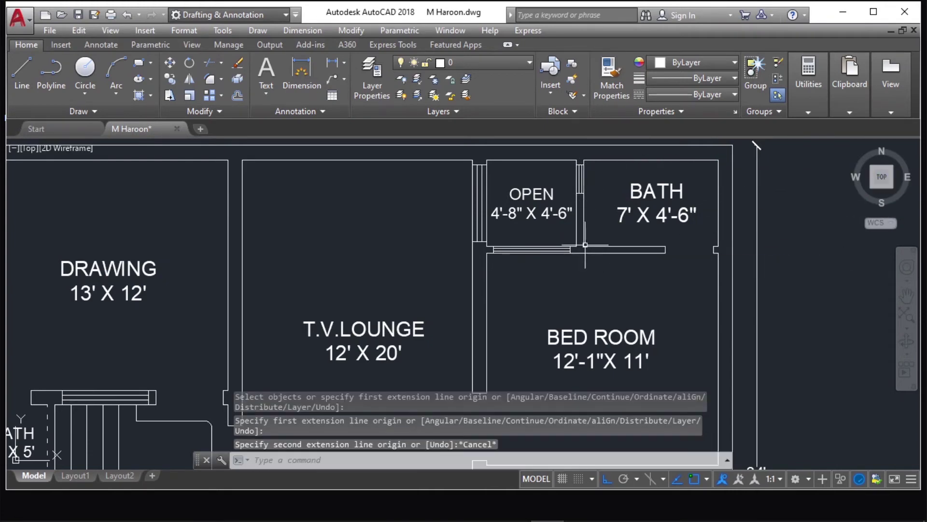
# Step: Measure the width and depth of the open area beside the bath with a dimension preview, without placing it
pyautogui.scroll(2, 551, 170)
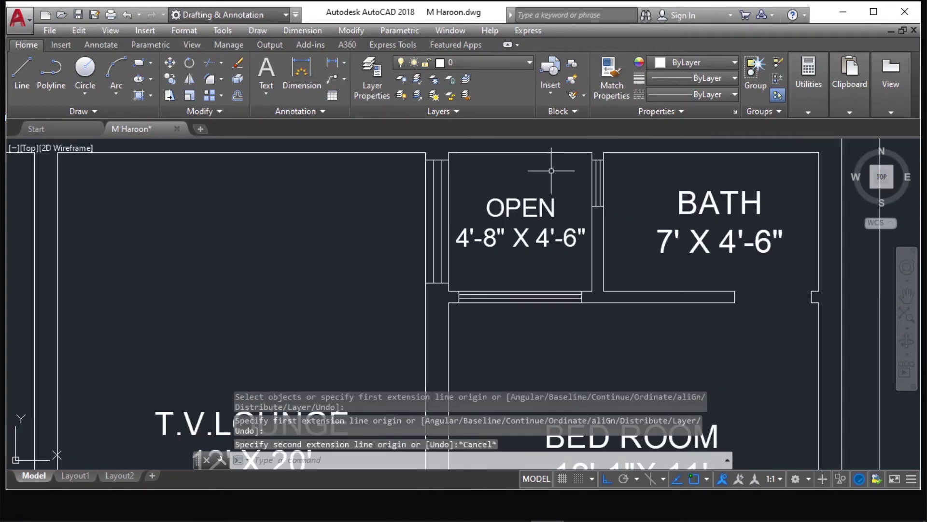
pyautogui.click(302, 73)
pyautogui.click(449, 152)
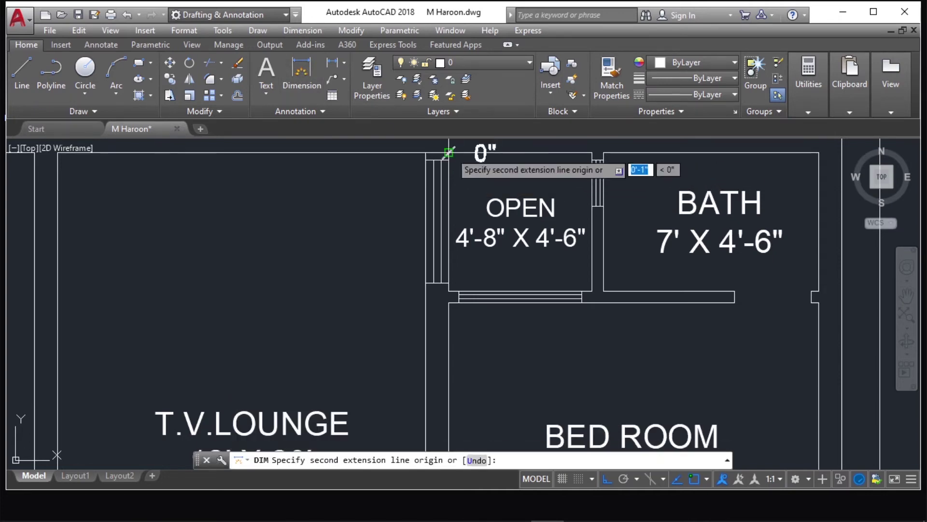
pyautogui.click(592, 153)
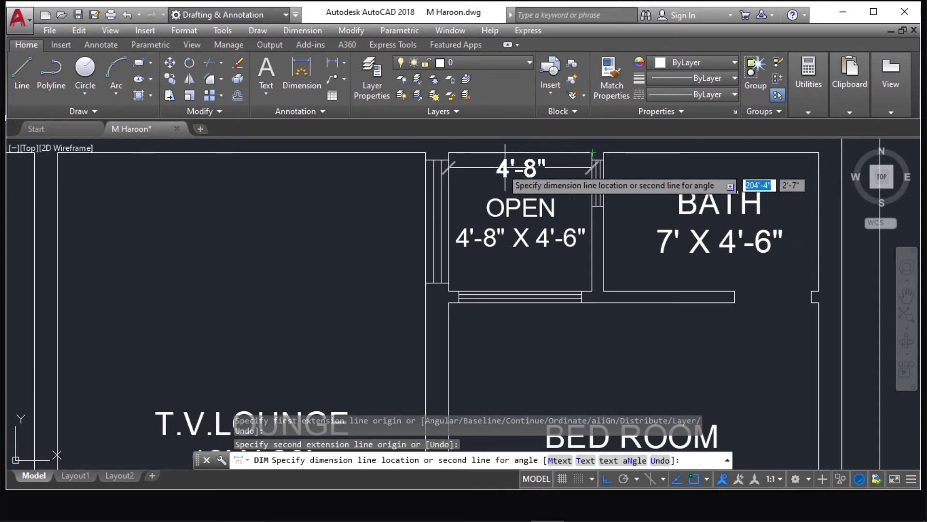
pyautogui.press('Escape')
pyautogui.click(304, 63)
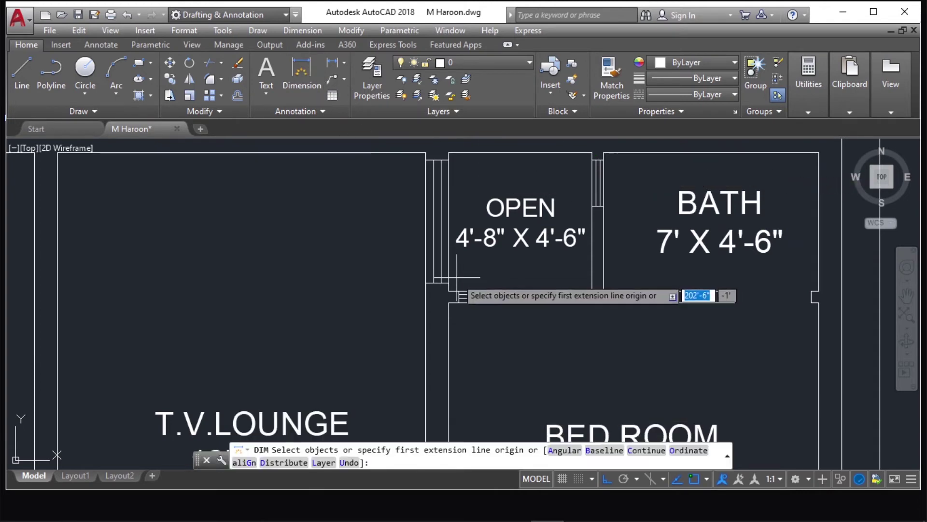
pyautogui.click(448, 292)
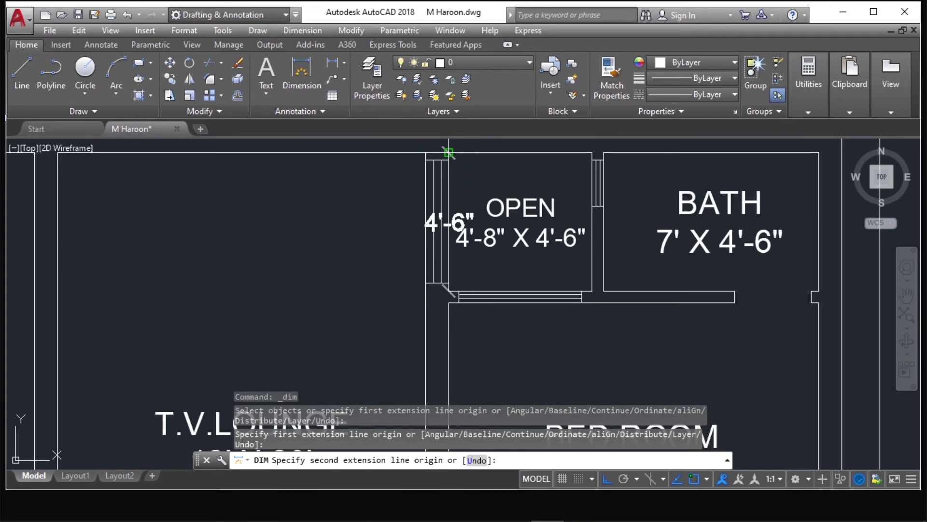
pyautogui.press('Escape')
pyautogui.press('Escape')
pyautogui.press('Escape')
pyautogui.press('Escape')
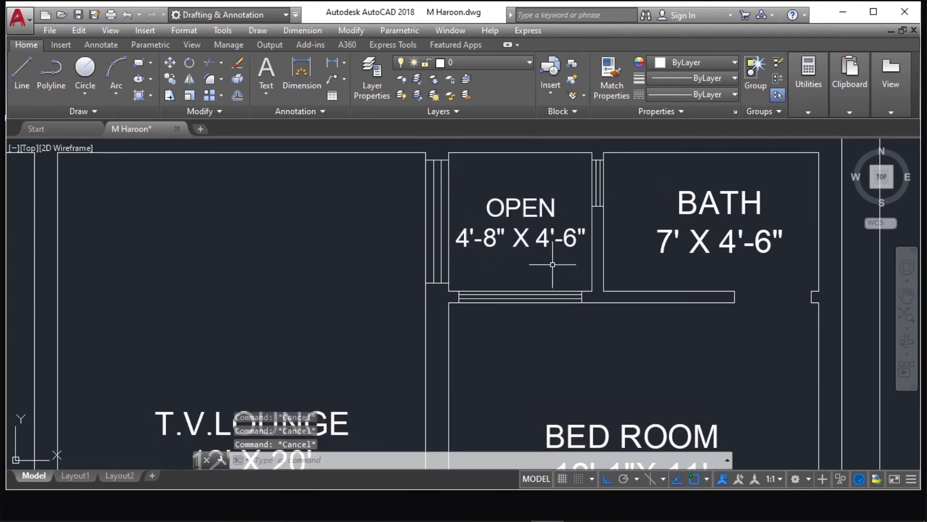
# Step: Review the whole finished floor plan and the second plan beside it, down to the unlabelled area next to the kitchen
pyautogui.scroll(-10, 533, 271)
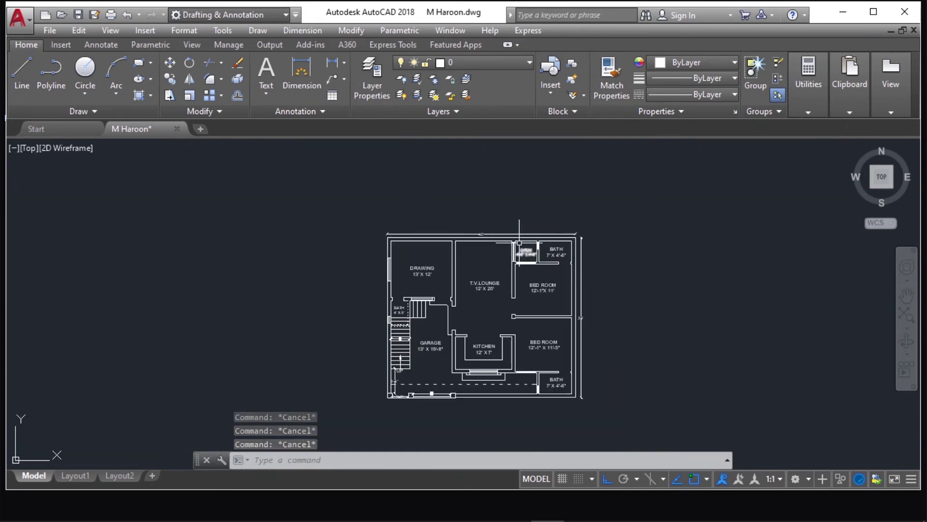
pyautogui.scroll(2, 510, 400)
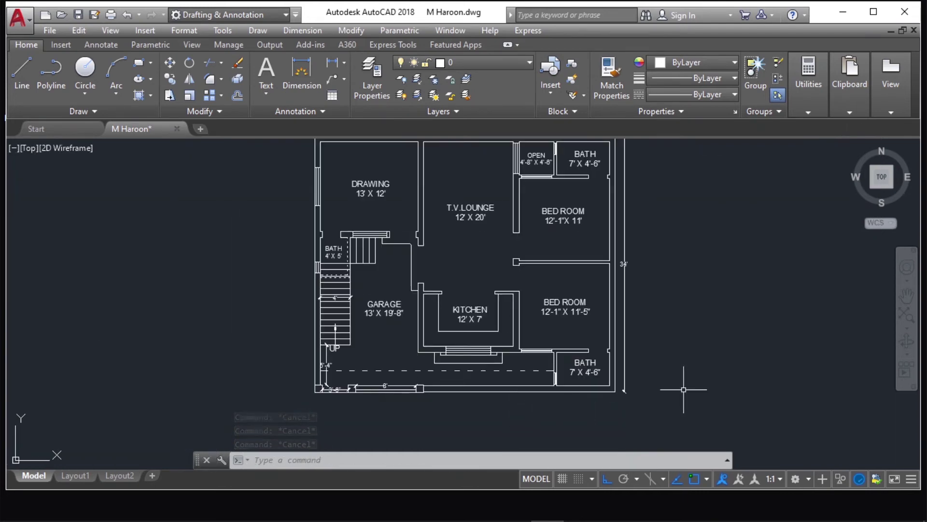
pyautogui.scroll(-2, 534, 334)
pyautogui.scroll(-3, 338, 323)
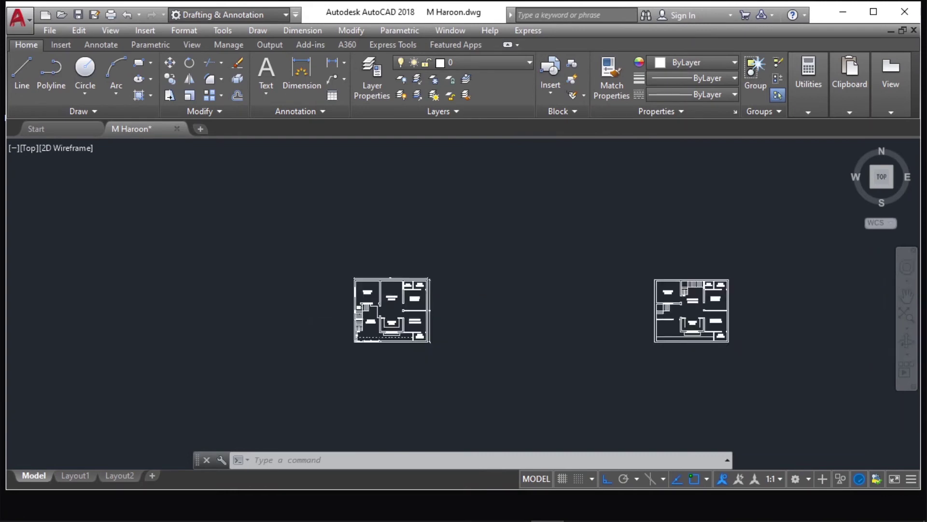
pyautogui.scroll(1, 423, 314)
pyautogui.scroll(4, 658, 327)
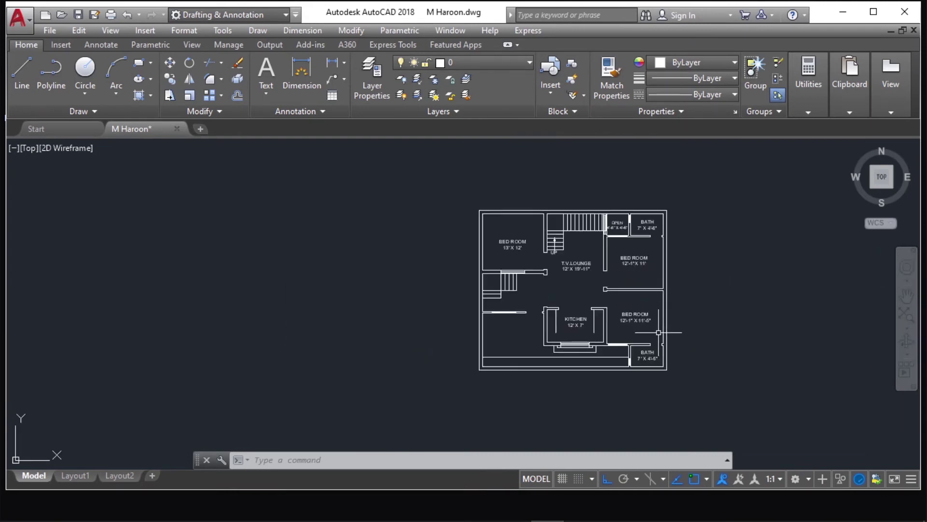
pyautogui.scroll(2, 659, 332)
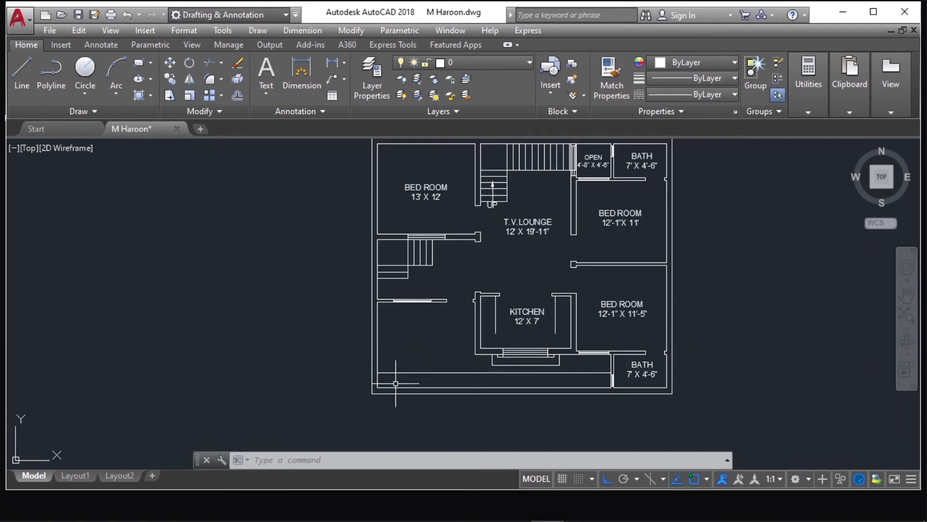
pyautogui.scroll(2, 399, 352)
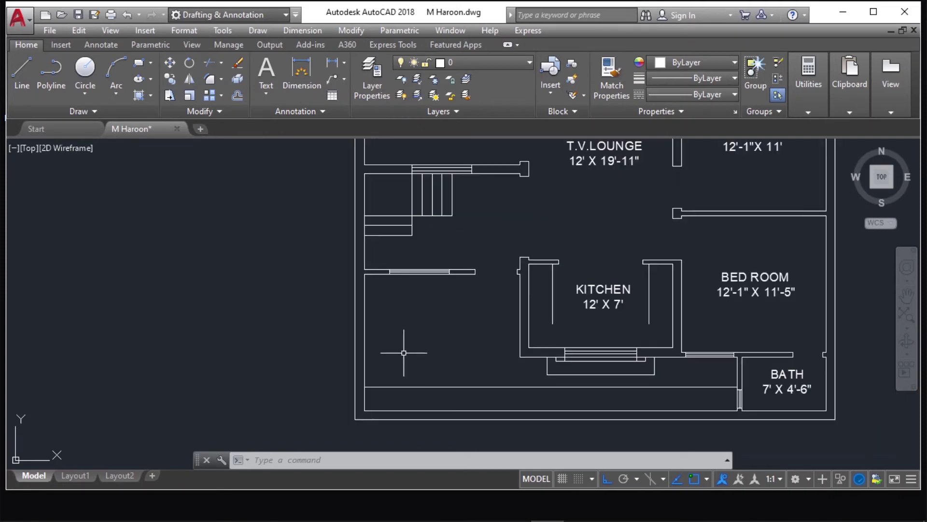
# Step: Copy the second plan's KITCHEN label into the unlabelled area beside the kitchen, with Ortho off
pyautogui.click(624, 277)
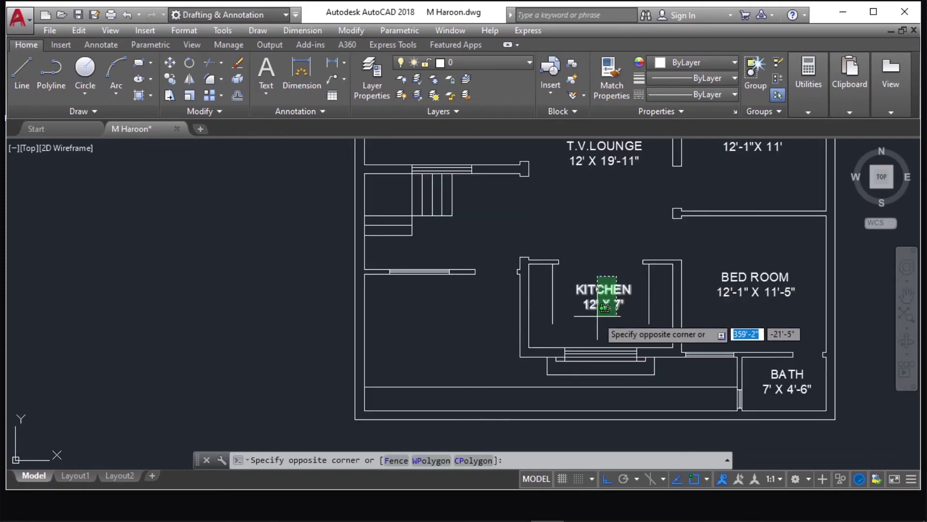
pyautogui.click(594, 316)
pyautogui.write('co')
pyautogui.press('Return')
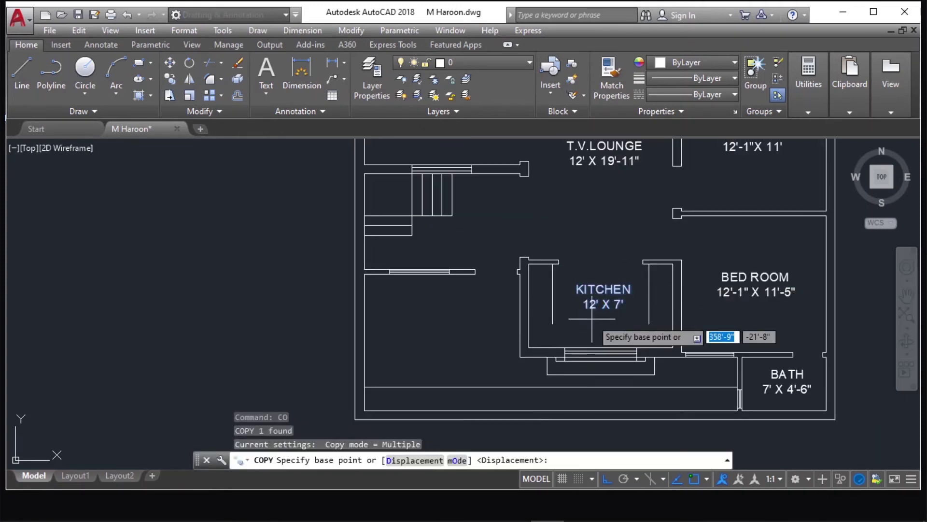
pyautogui.click(592, 320)
pyautogui.press('F8')
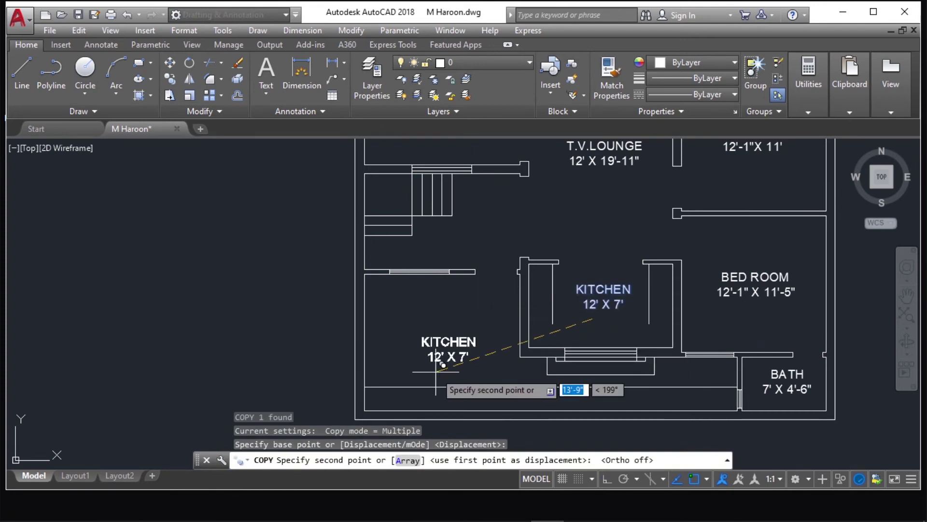
pyautogui.click(417, 361)
pyautogui.press('Escape')
# Step: Replace the copied label's name and size lines with the single word TARRCE
pyautogui.click(431, 340)
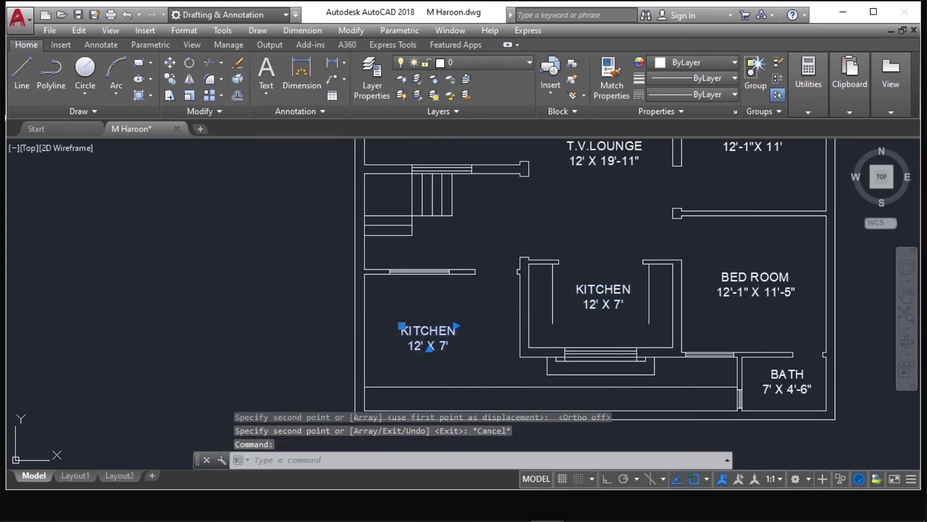
pyautogui.doubleClick(465, 340)
pyautogui.click(459, 314)
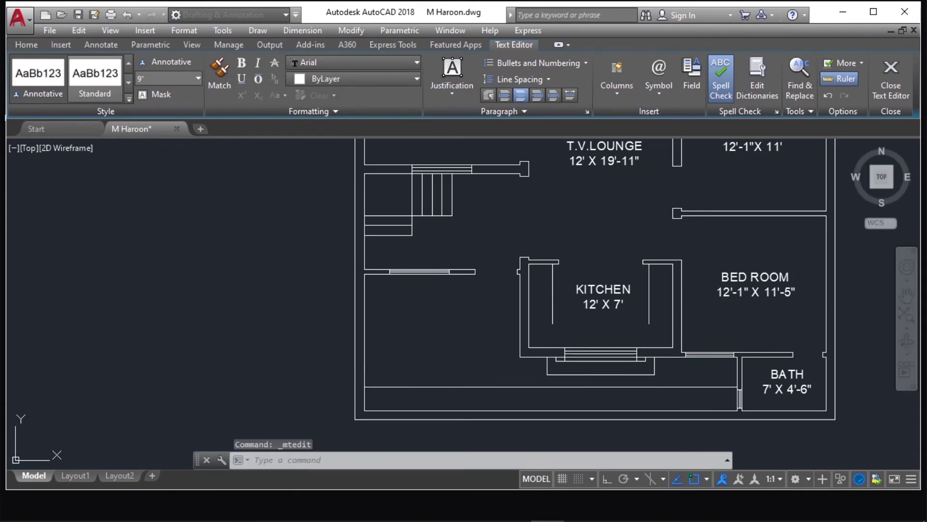
pyautogui.doubleClick(478, 333)
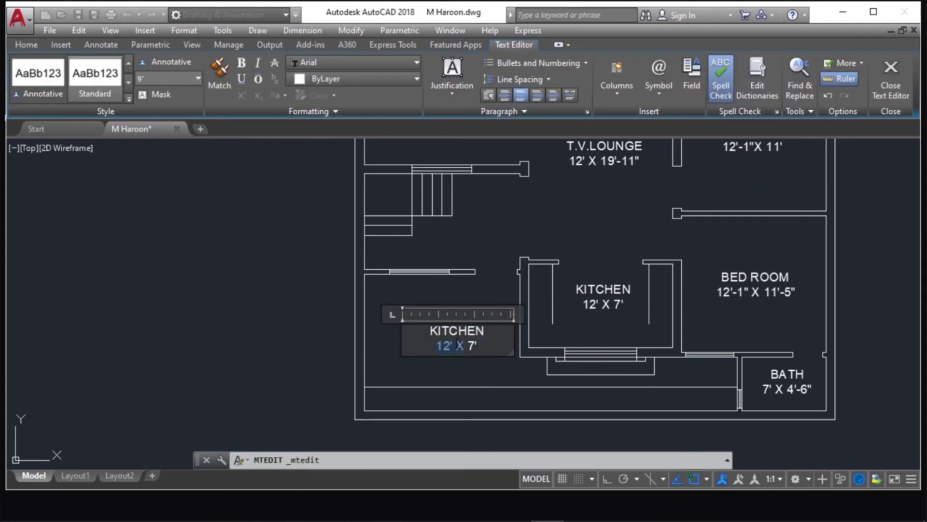
pyautogui.doubleClick(430, 322)
pyautogui.press('BackSpace')
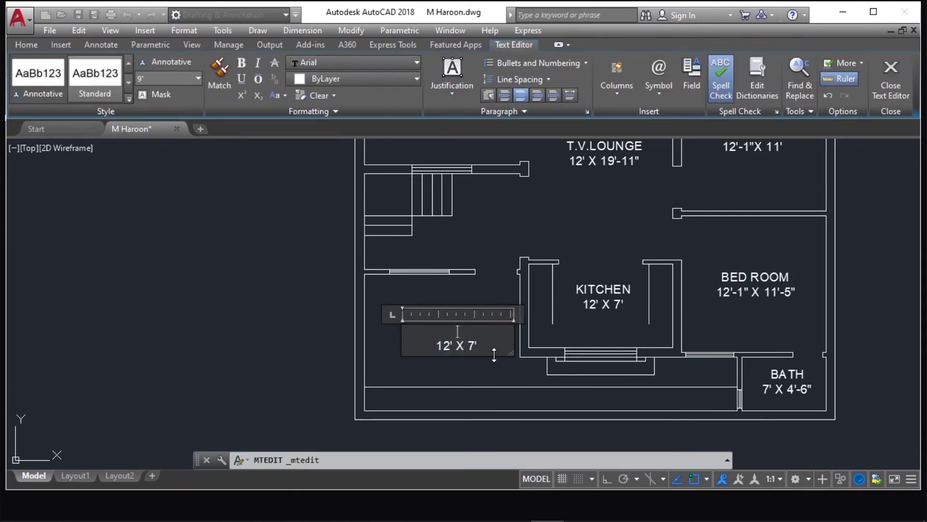
pyautogui.click(491, 346)
pyautogui.press('BackSpace')
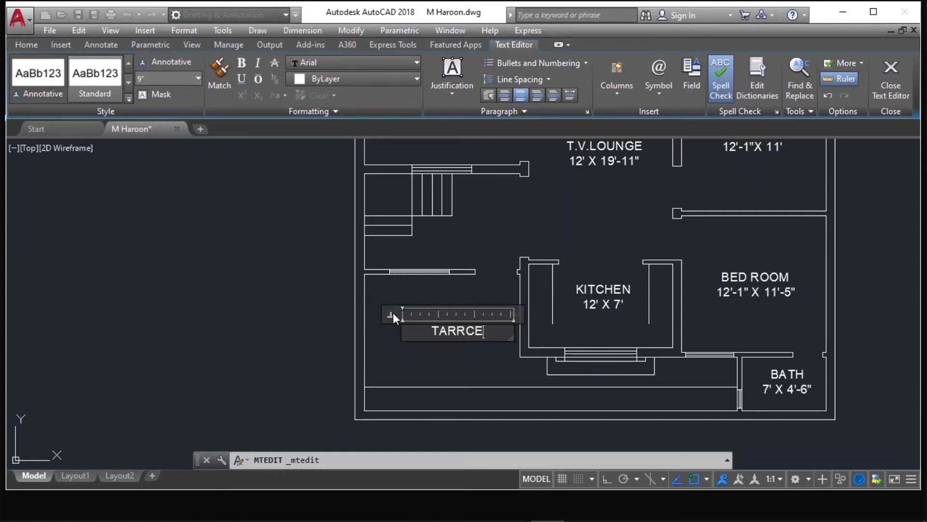
pyautogui.click(419, 355)
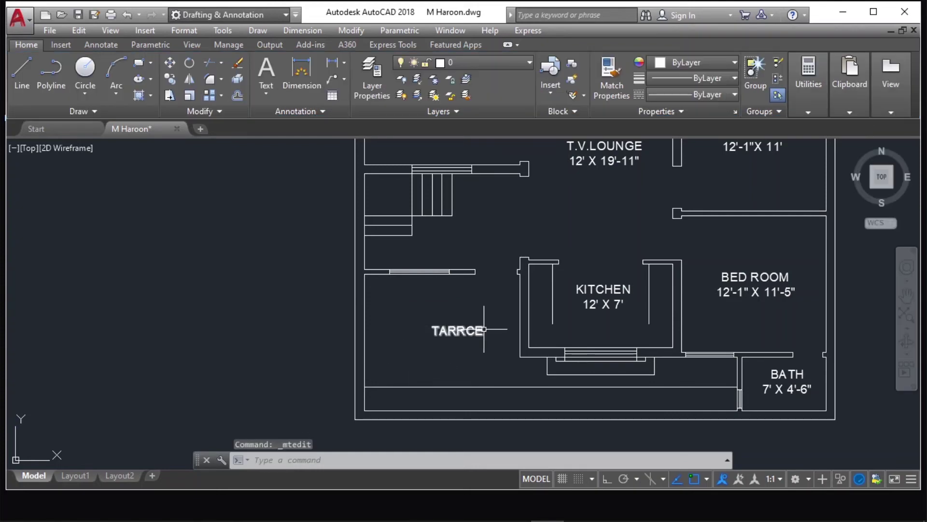
# Step: Draw a horizontal line joining the lower ends of the two open counter lines in the second plan's kitchen
pyautogui.scroll(-3, 570, 338)
pyautogui.scroll(3, 604, 323)
pyautogui.scroll(2, 613, 318)
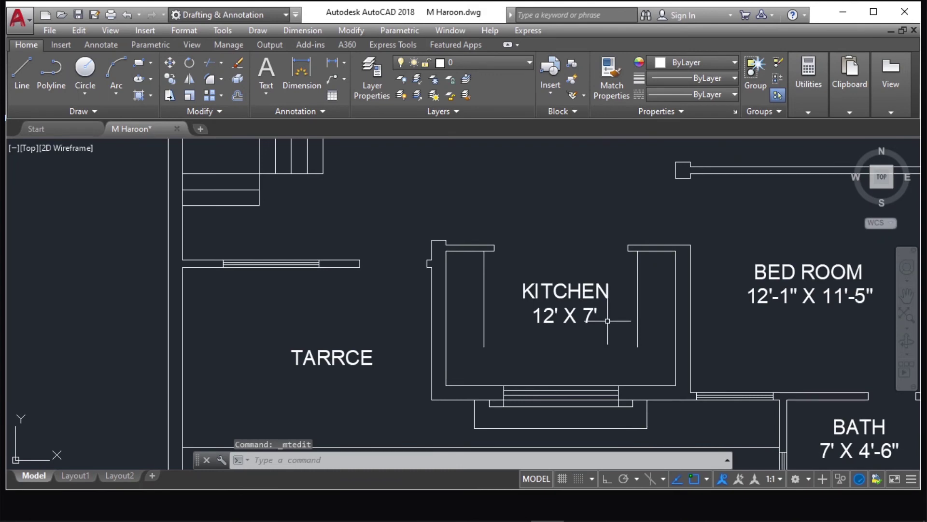
pyautogui.write('l')
pyautogui.press('Return')
pyautogui.click(484, 347)
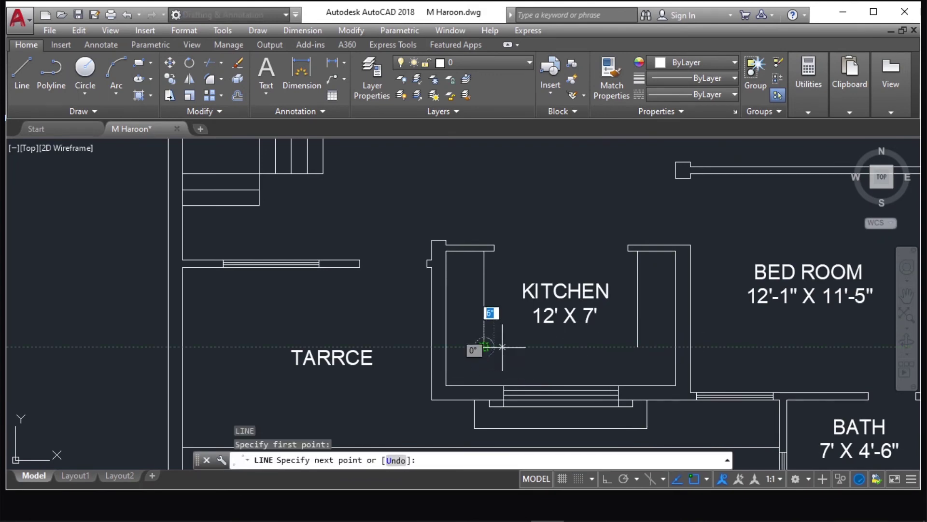
pyautogui.click(637, 346)
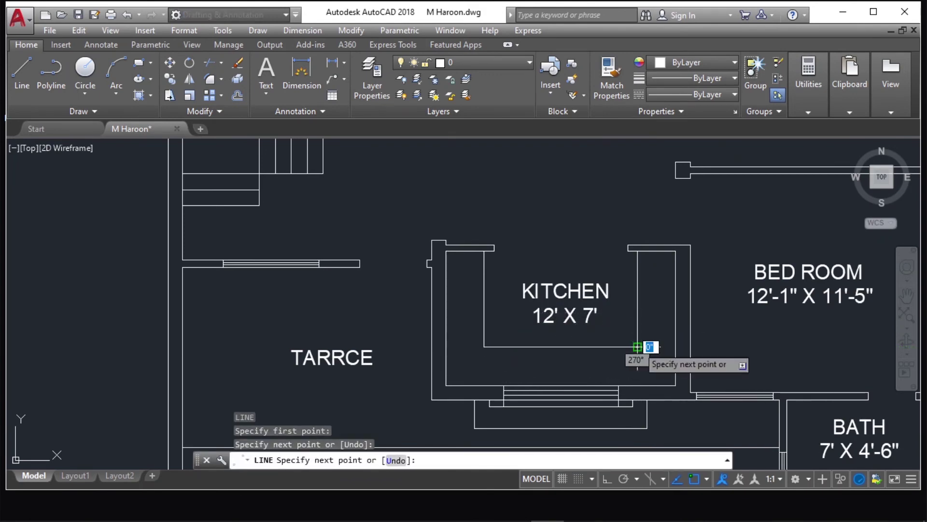
pyautogui.press('Escape')
pyautogui.scroll(-6, 403, 313)
pyautogui.press('Escape')
pyautogui.press('Escape')
pyautogui.press('Escape')
# Step: Examine the second floor plan's terrace, stairs, lounge, kitchen, bedrooms, baths and open area
pyautogui.scroll(4, 351, 229)
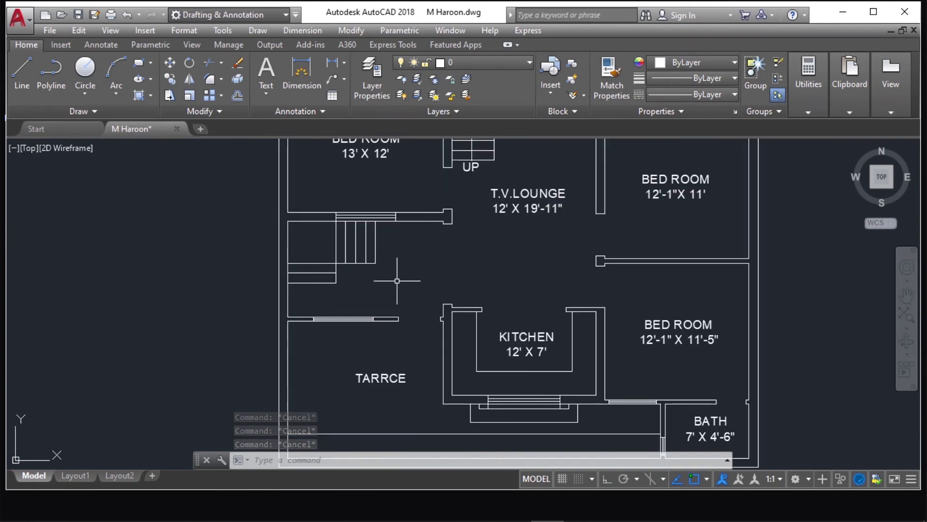
pyautogui.scroll(-4, 400, 282)
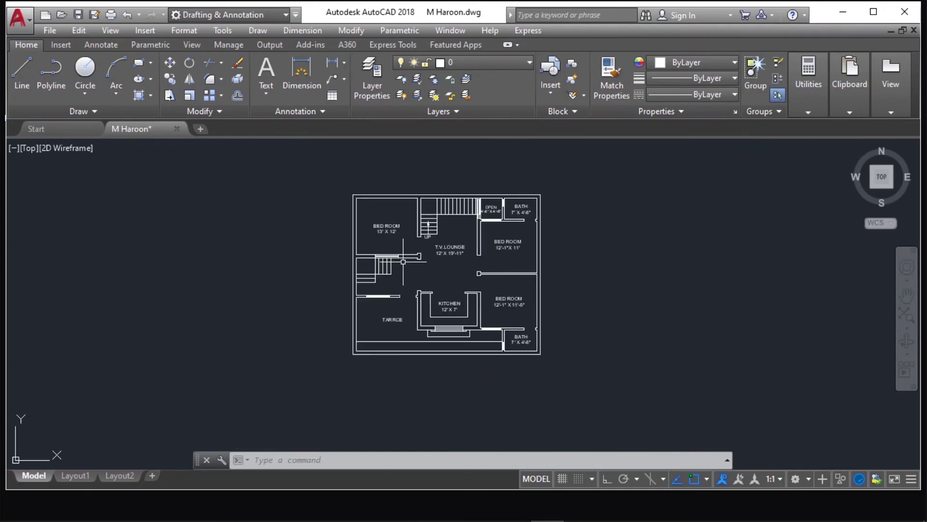
pyautogui.scroll(4, 403, 262)
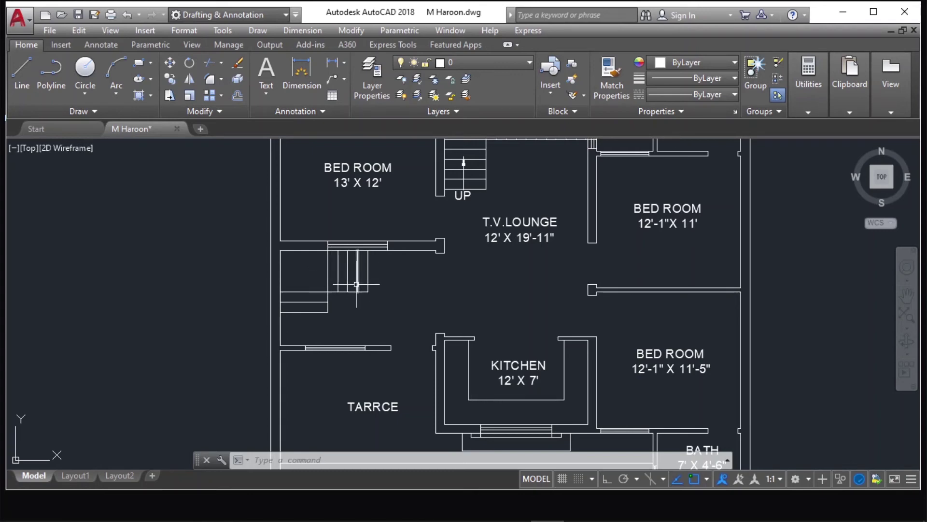
pyautogui.scroll(-4, 356, 284)
pyautogui.scroll(4, 384, 285)
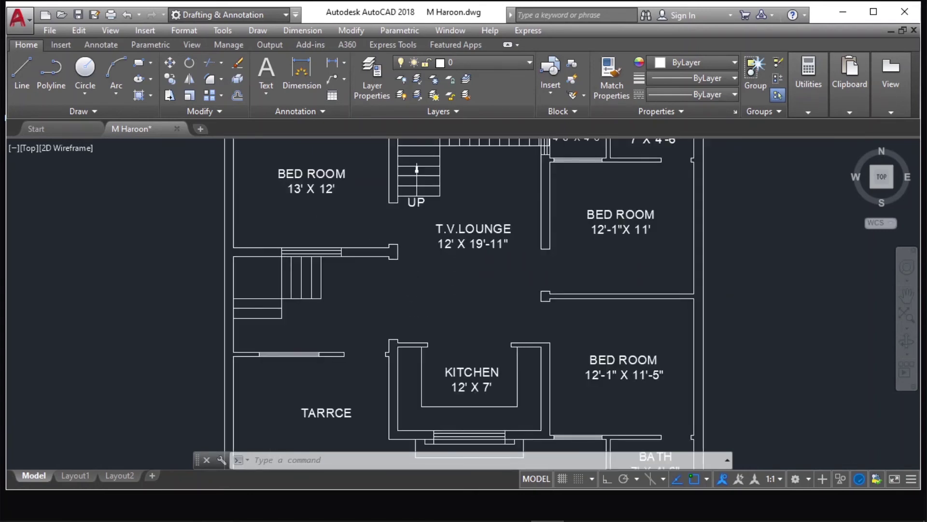
pyautogui.scroll(-2, 376, 276)
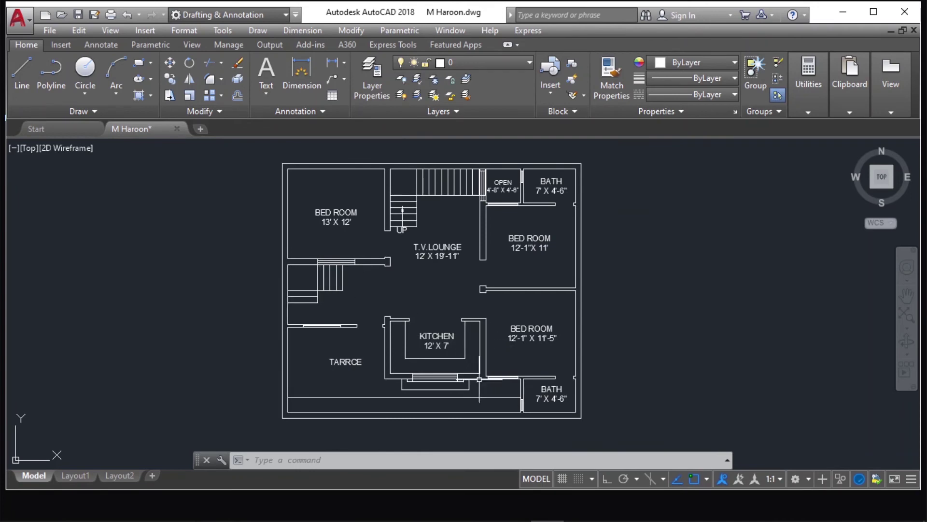
pyautogui.scroll(2, 476, 398)
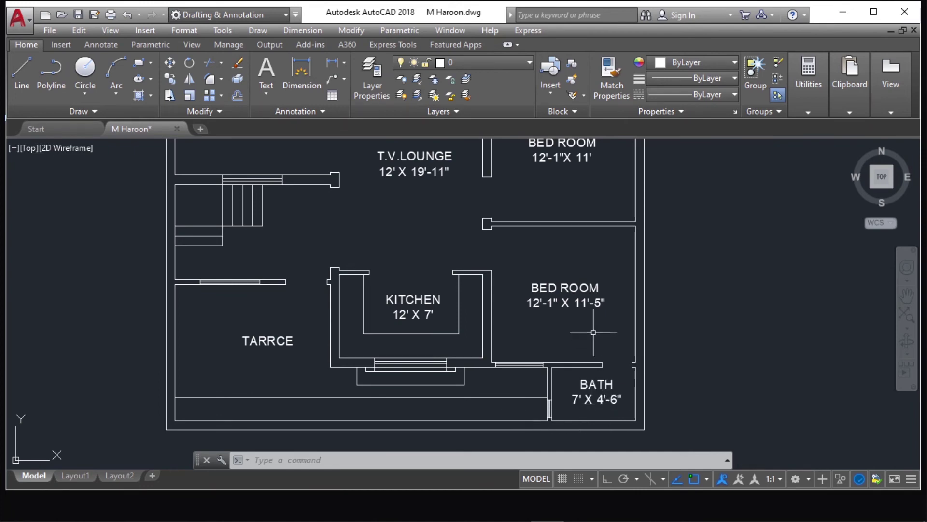
pyautogui.scroll(-2, 593, 332)
pyautogui.scroll(-3, 566, 224)
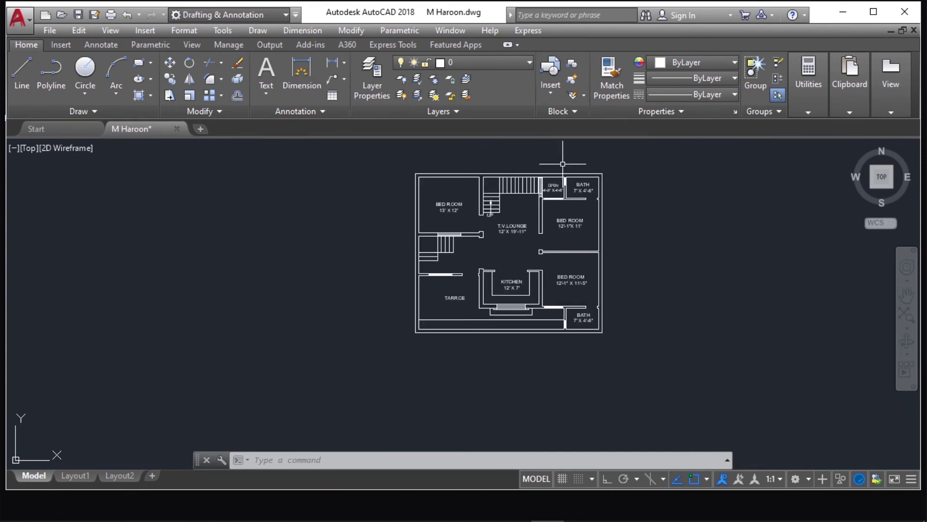
pyautogui.scroll(5, 555, 169)
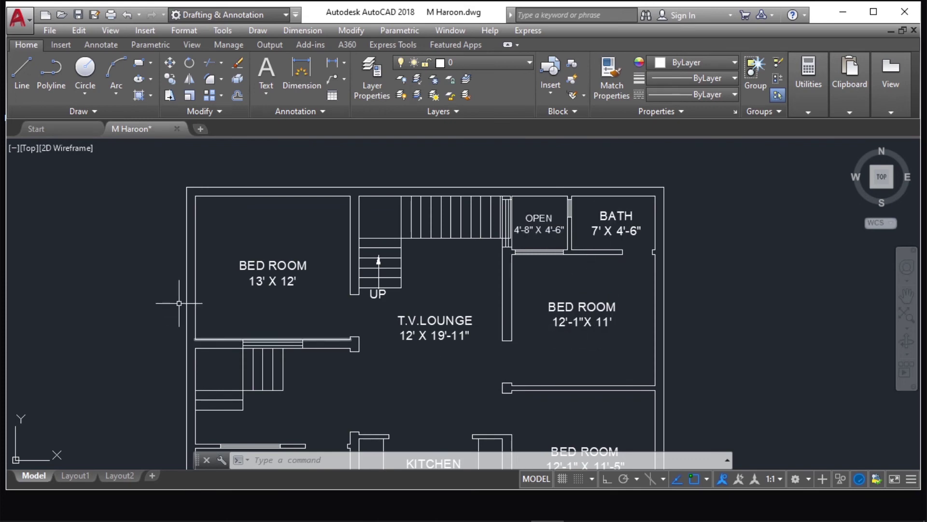
pyautogui.scroll(-2, 271, 278)
pyautogui.scroll(2, 275, 278)
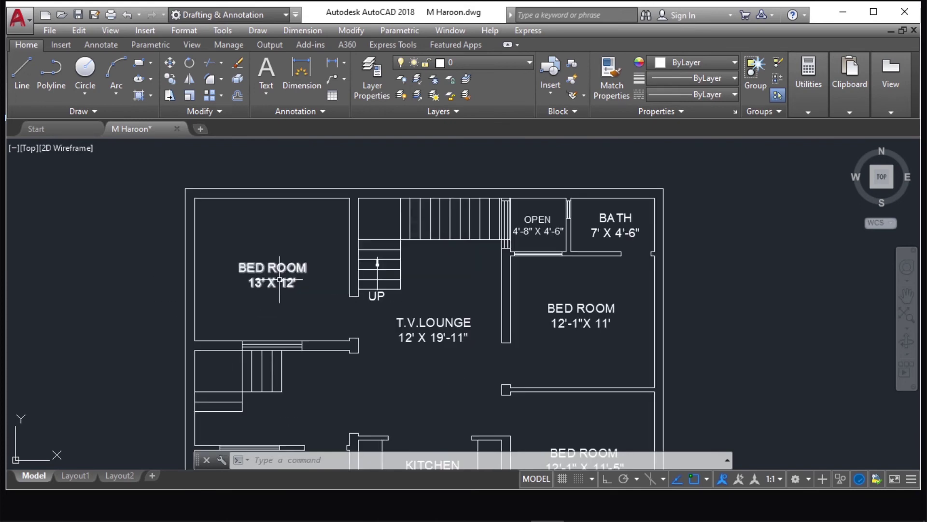
pyautogui.scroll(-2, 286, 269)
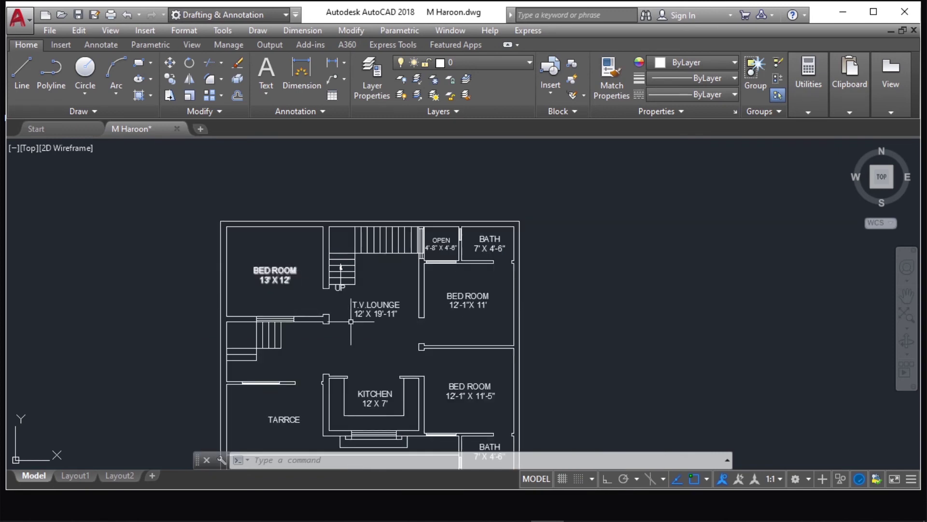
pyautogui.scroll(4, 361, 309)
pyautogui.scroll(-2, 362, 309)
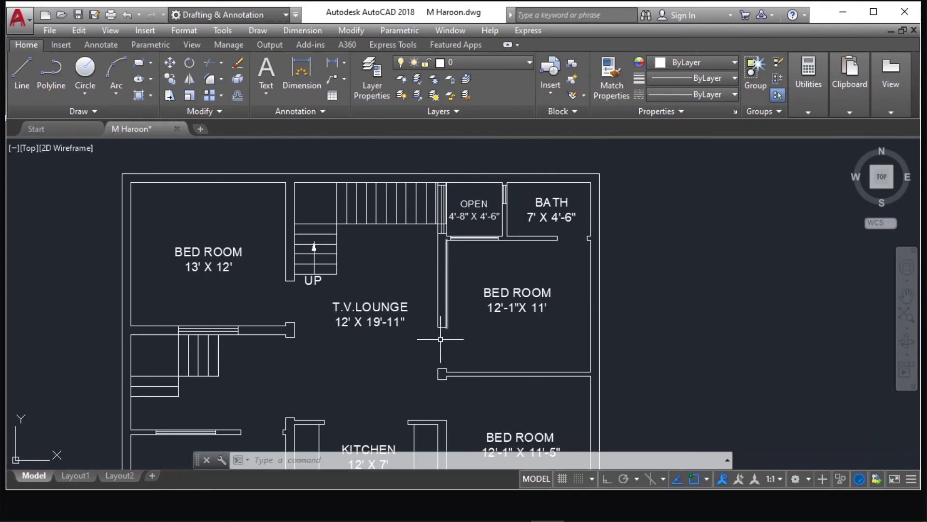
# Step: Append 20' to the size line of the second plan's T.V.LOUNGE label and widen its text frame
pyautogui.scroll(-2, 406, 296)
pyautogui.scroll(4, 384, 308)
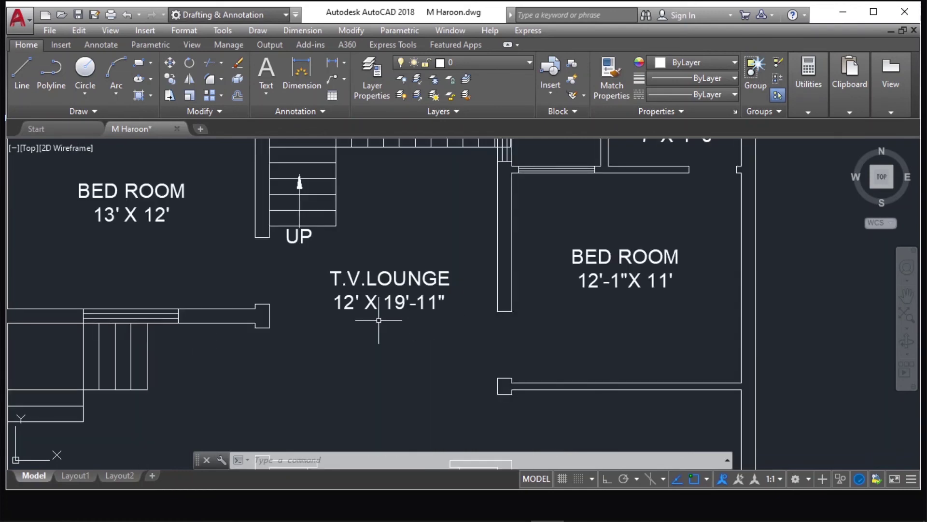
pyautogui.doubleClick(394, 303)
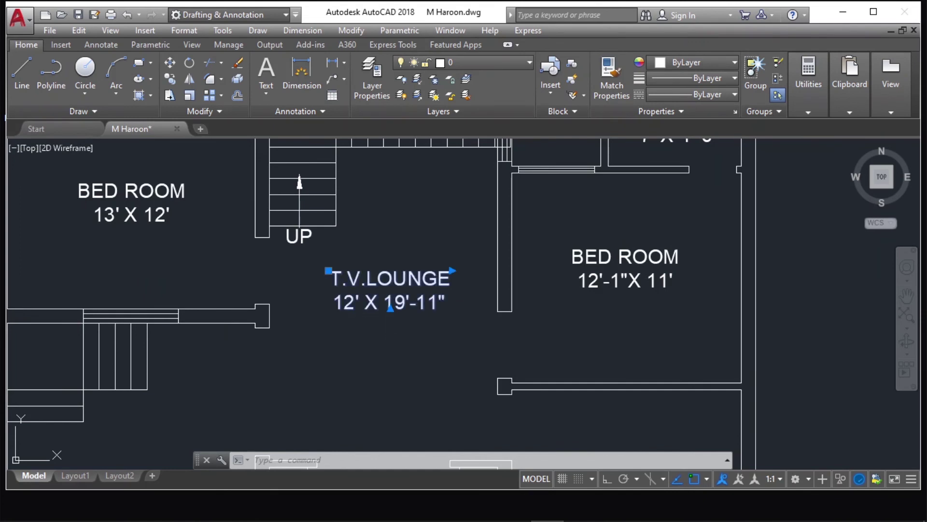
pyautogui.moveTo(449, 305)
pyautogui.mouseDown()
pyautogui.moveTo(390, 303)
pyautogui.moveTo(441, 295)
pyautogui.mouseUp()
pyautogui.write('20')
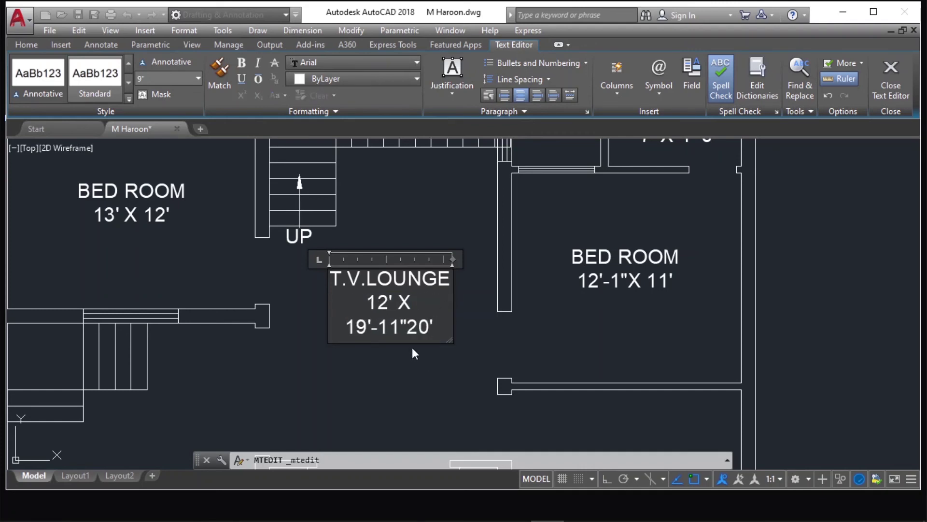
pyautogui.moveTo(451, 261); pyautogui.dragTo(485, 261)
pyautogui.click(425, 322)
# Step: Delete the 19'-11" from the T.V.LOUNGE label so that its size line reads 12' X20'
pyautogui.doubleClick(441, 305)
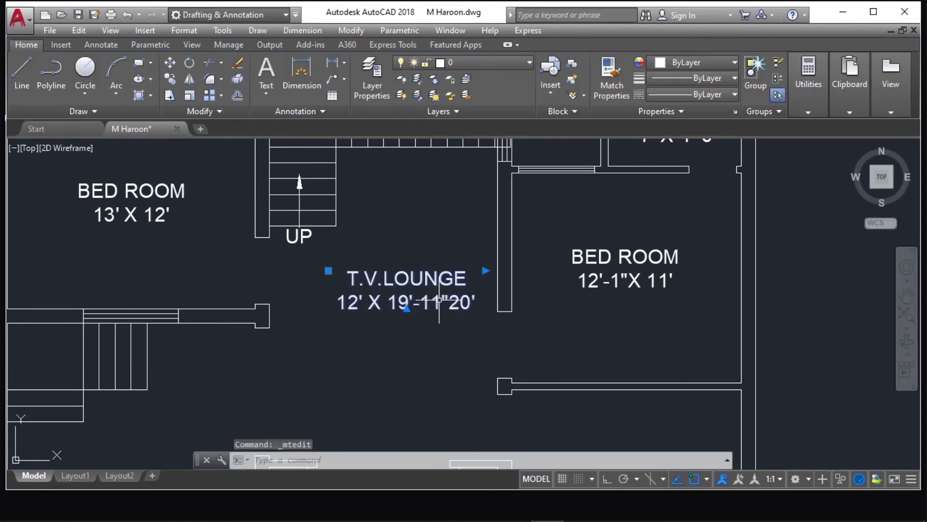
pyautogui.press('BackSpace')
pyautogui.press('BackSpace')
pyautogui.press('BackSpace')
pyautogui.press('BackSpace')
pyautogui.press('BackSpace')
pyautogui.press('BackSpace')
pyautogui.press('BackSpace')
pyautogui.press('BackSpace')
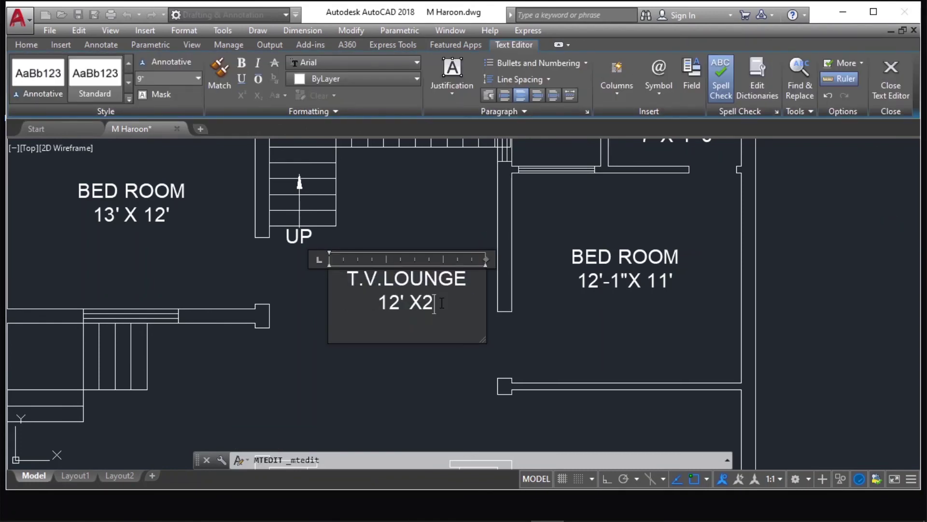
pyautogui.click(424, 372)
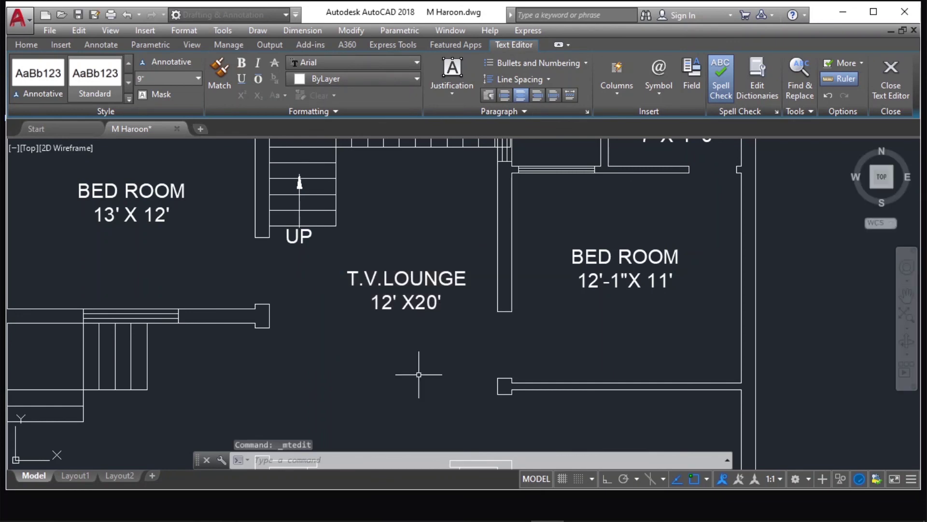
# Step: Move the T.V.LOUNGE label slightly to the left within the lounge
pyautogui.scroll(-2, 430, 349)
pyautogui.click(433, 287)
pyautogui.click(377, 371)
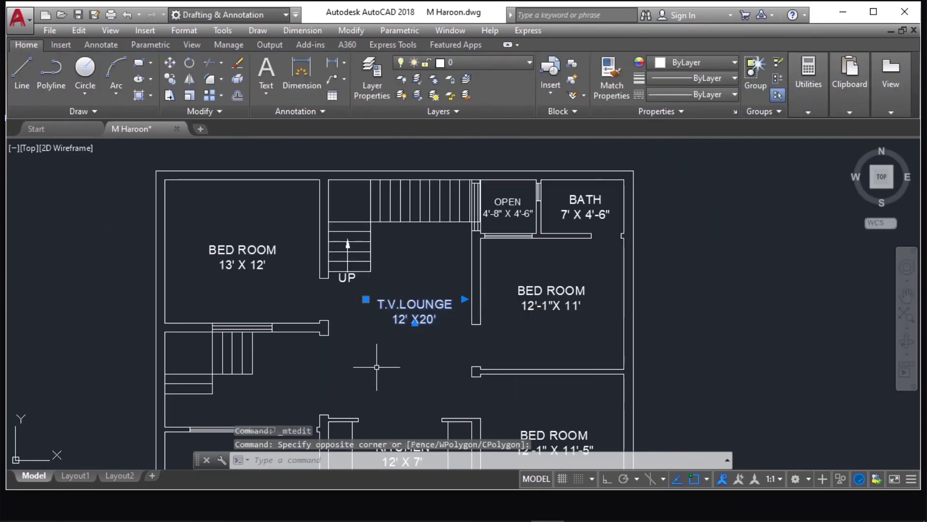
pyautogui.write('m')
pyautogui.press('Return')
pyautogui.click(393, 356)
pyautogui.click(383, 355)
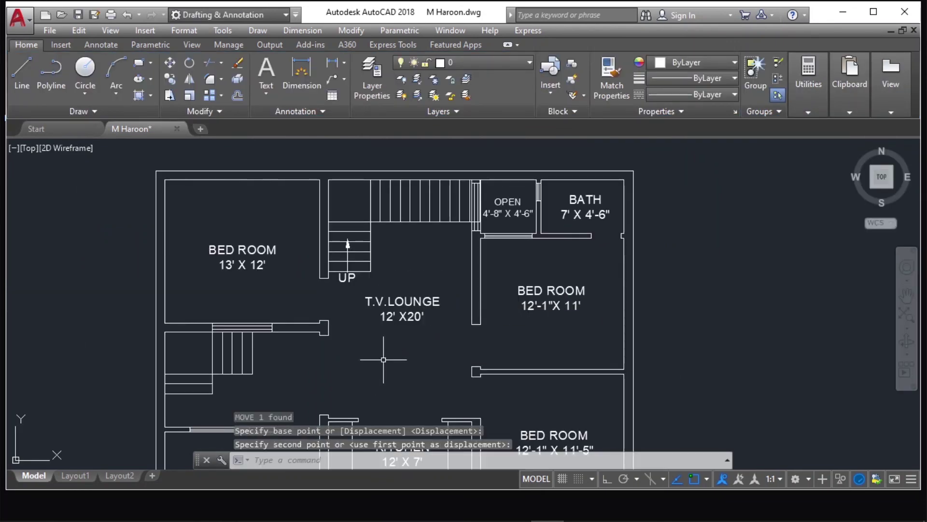
pyautogui.press('Escape')
pyautogui.press('Escape')
# Step: Move the entire second floor plan to the left, closer to the first floor plan
pyautogui.scroll(-8, 424, 285)
pyautogui.press('Escape')
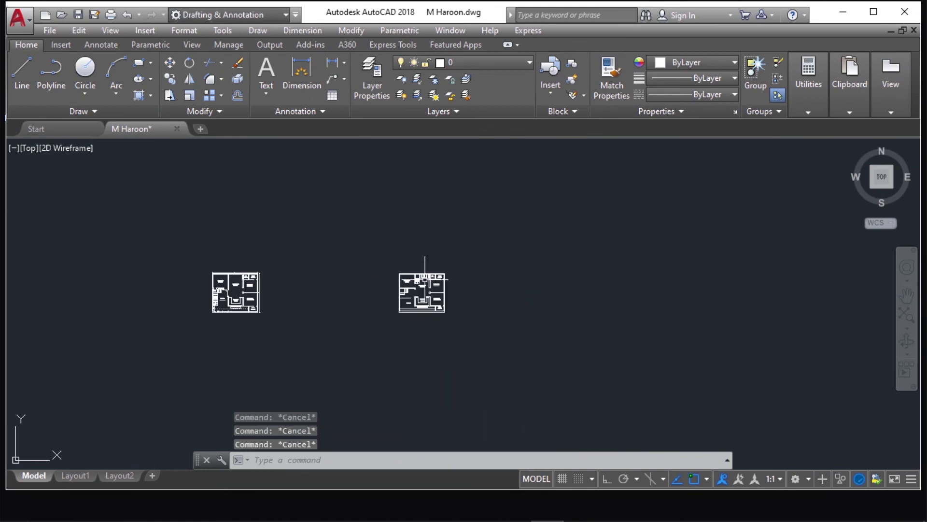
pyautogui.click(470, 260)
pyautogui.click(332, 365)
pyautogui.write('m')
pyautogui.press('Return')
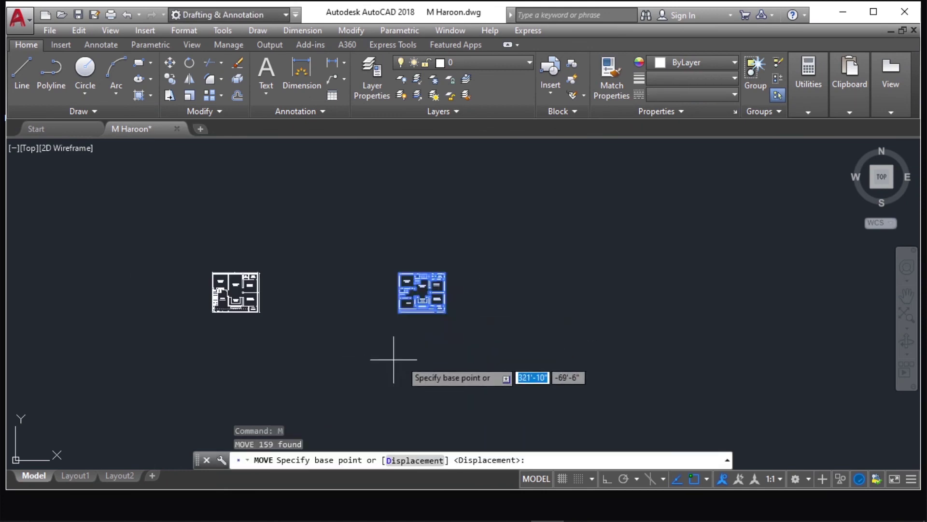
pyautogui.click(451, 357)
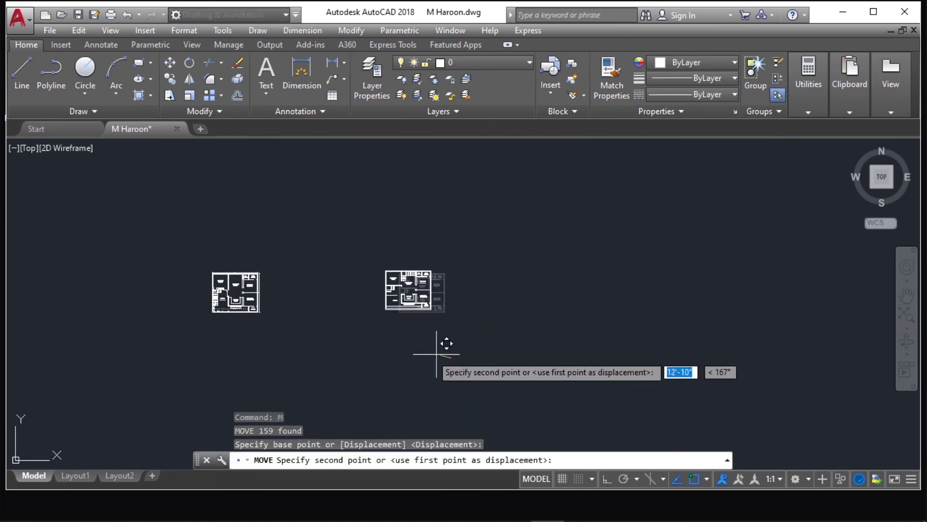
pyautogui.click(334, 362)
# Step: Examine the house's front elevation, including its doors, windows, slabs, parapet and louvred tower
pyautogui.scroll(-2, 393, 344)
pyautogui.scroll(-4, 393, 343)
pyautogui.scroll(8, 265, 341)
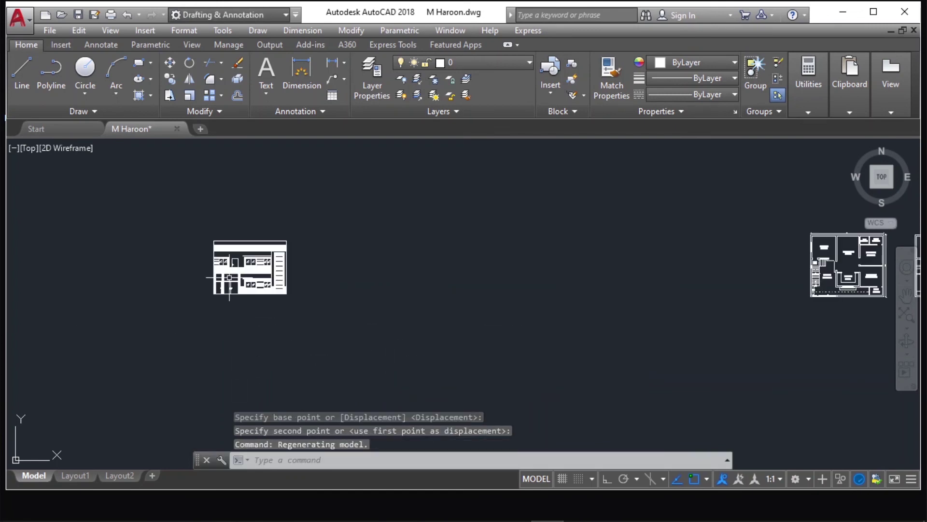
pyautogui.scroll(4, 202, 233)
pyautogui.scroll(-2, 290, 257)
pyautogui.scroll(4, 258, 297)
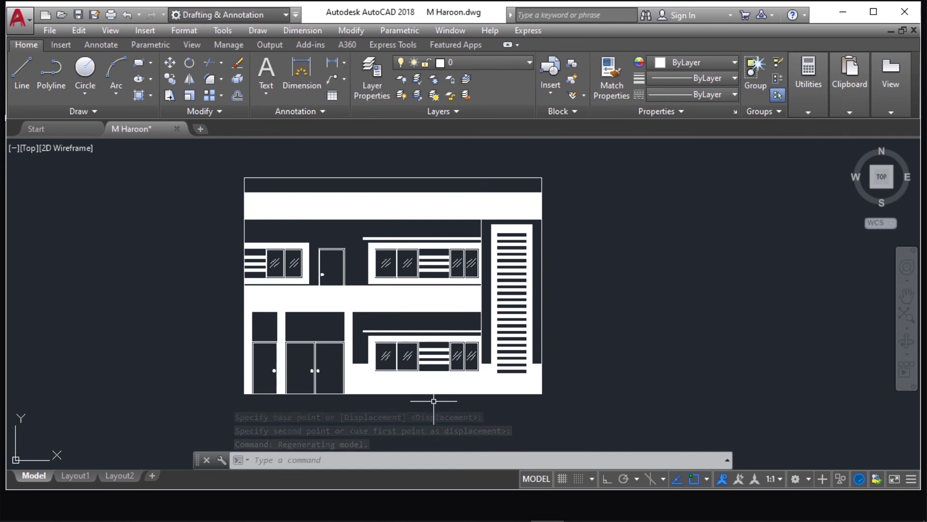
pyautogui.scroll(2, 434, 409)
pyautogui.scroll(-2, 403, 366)
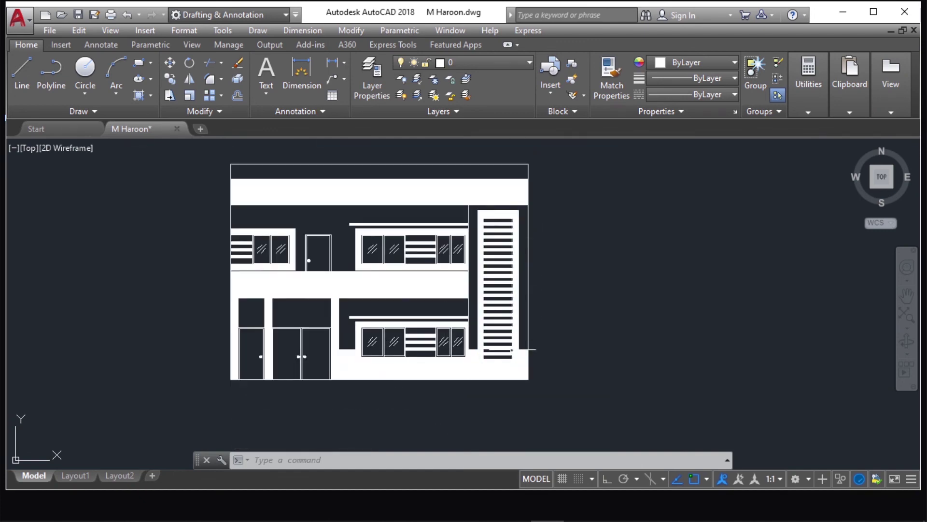
pyautogui.scroll(3, 272, 249)
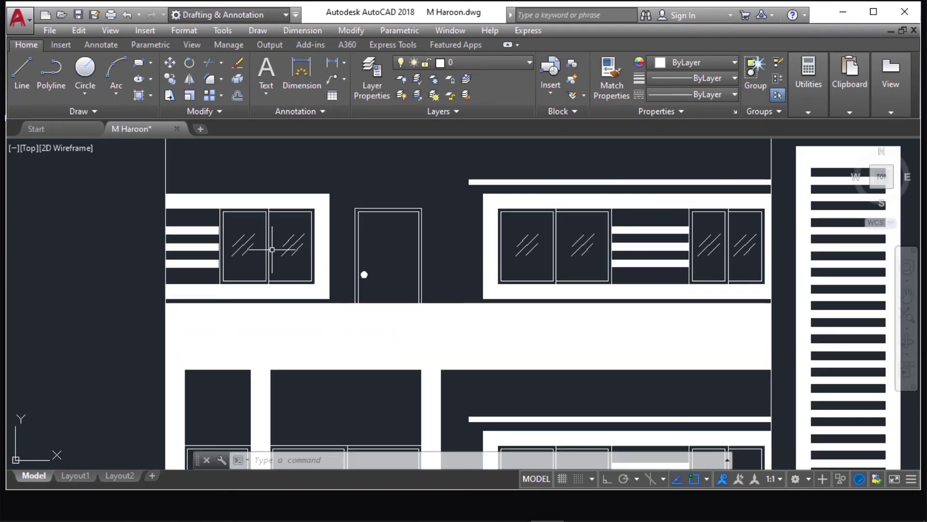
pyautogui.scroll(-1, 272, 250)
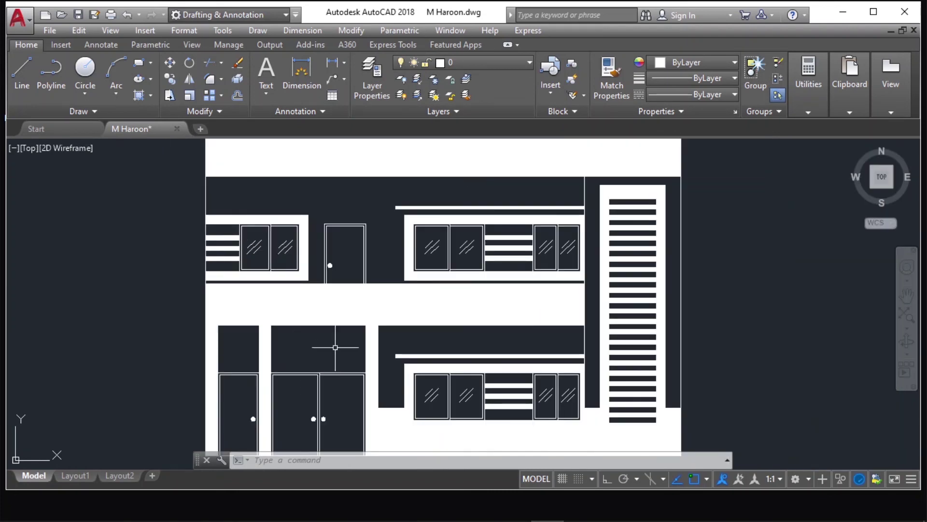
pyautogui.scroll(-2, 449, 236)
pyautogui.scroll(2, 464, 159)
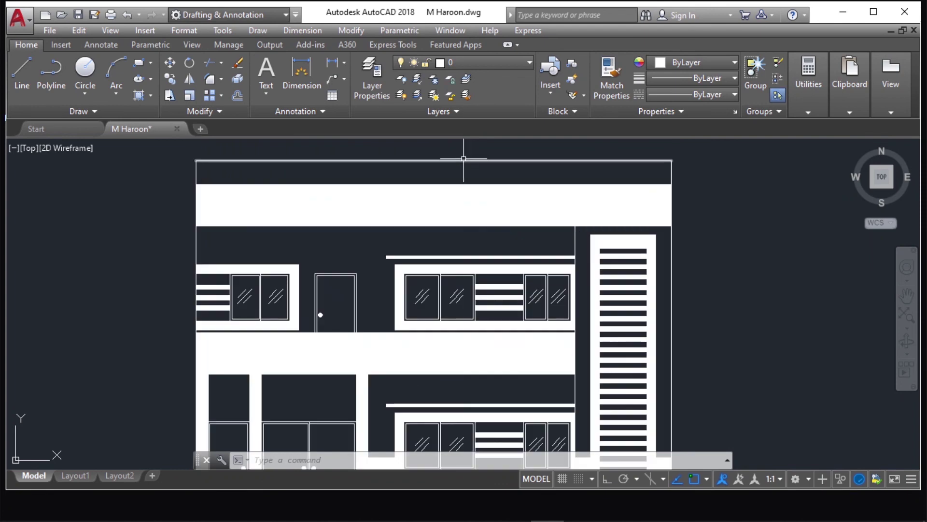
pyautogui.scroll(-2, 404, 244)
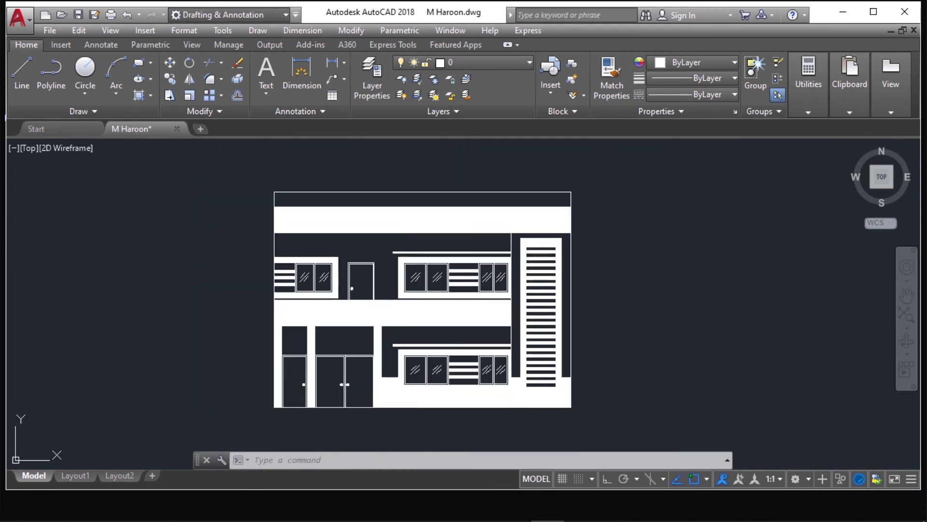
pyautogui.press('Escape')
pyautogui.press('Escape')
pyautogui.press('Escape')
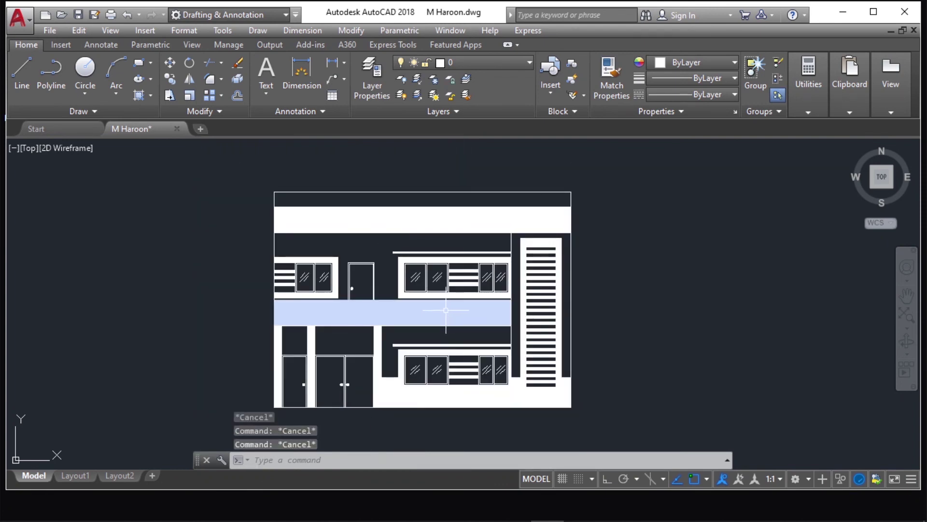